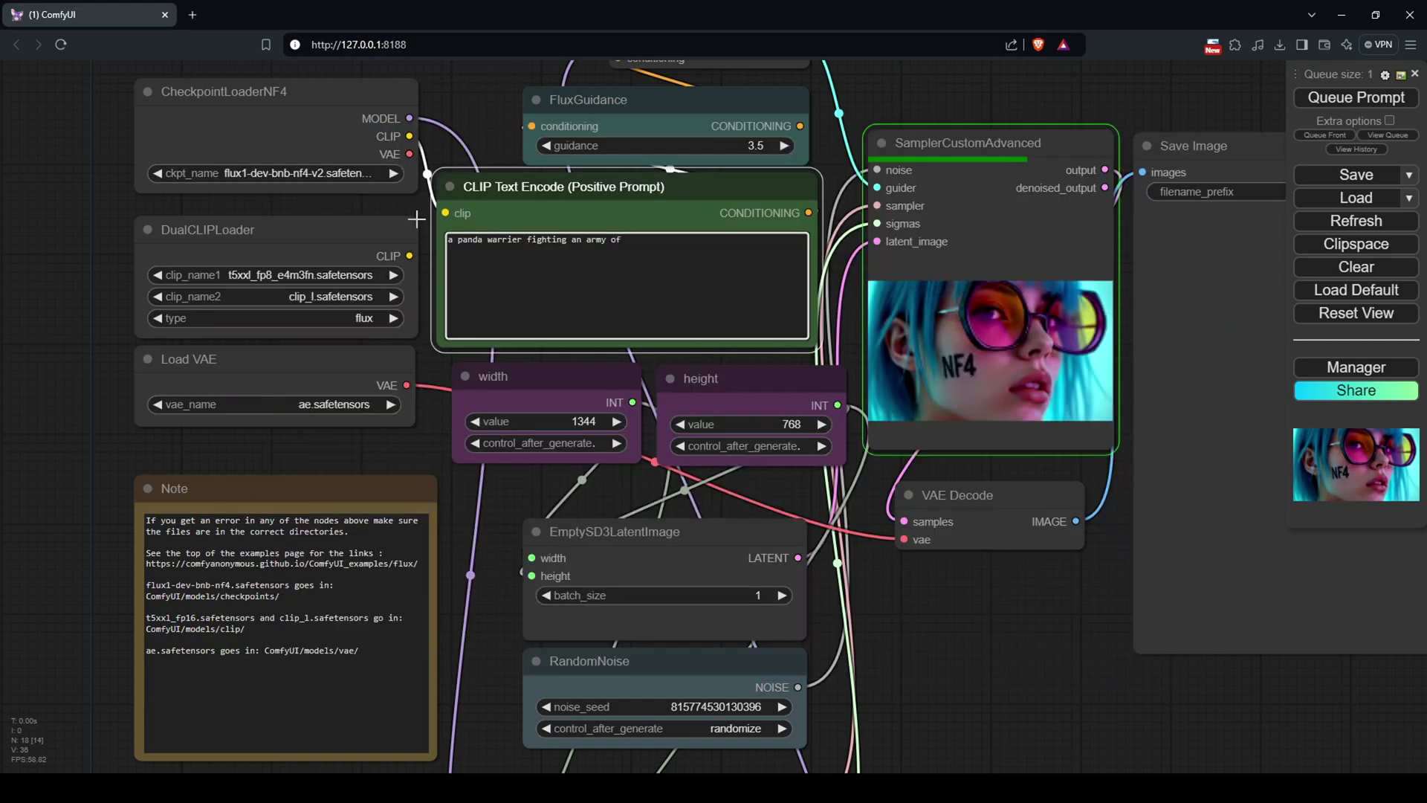
# Add 'flamingo birds' to the prompt and generate a new image.
pyautogui.write('flamingo birds')
pyautogui.scroll(-2, 840, 586)
pyautogui.moveTo(840, 586); pyautogui.dragTo(603, 591)
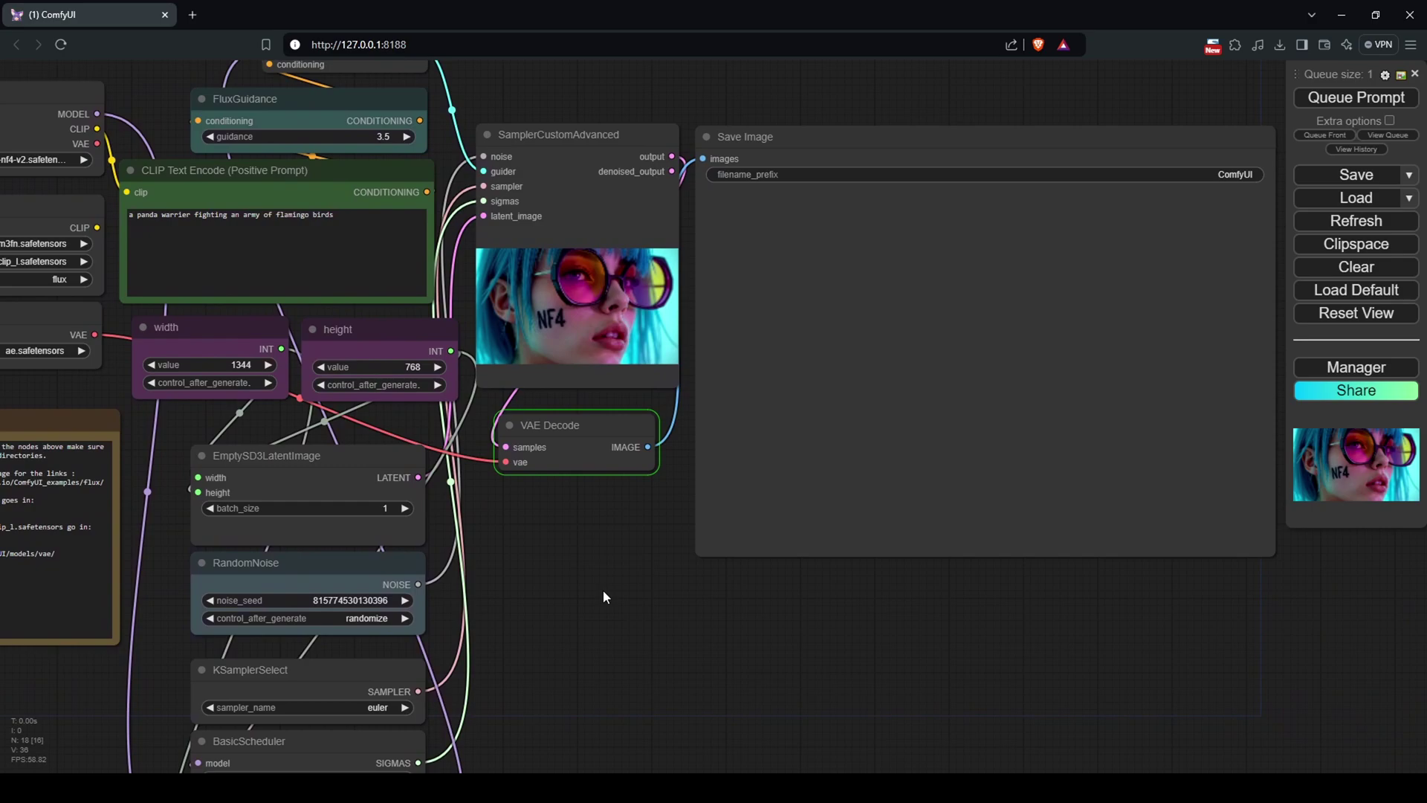
pyautogui.click(1357, 97)
pyautogui.scroll(-3, 804, 491)
pyautogui.scroll(5, 989, 618)
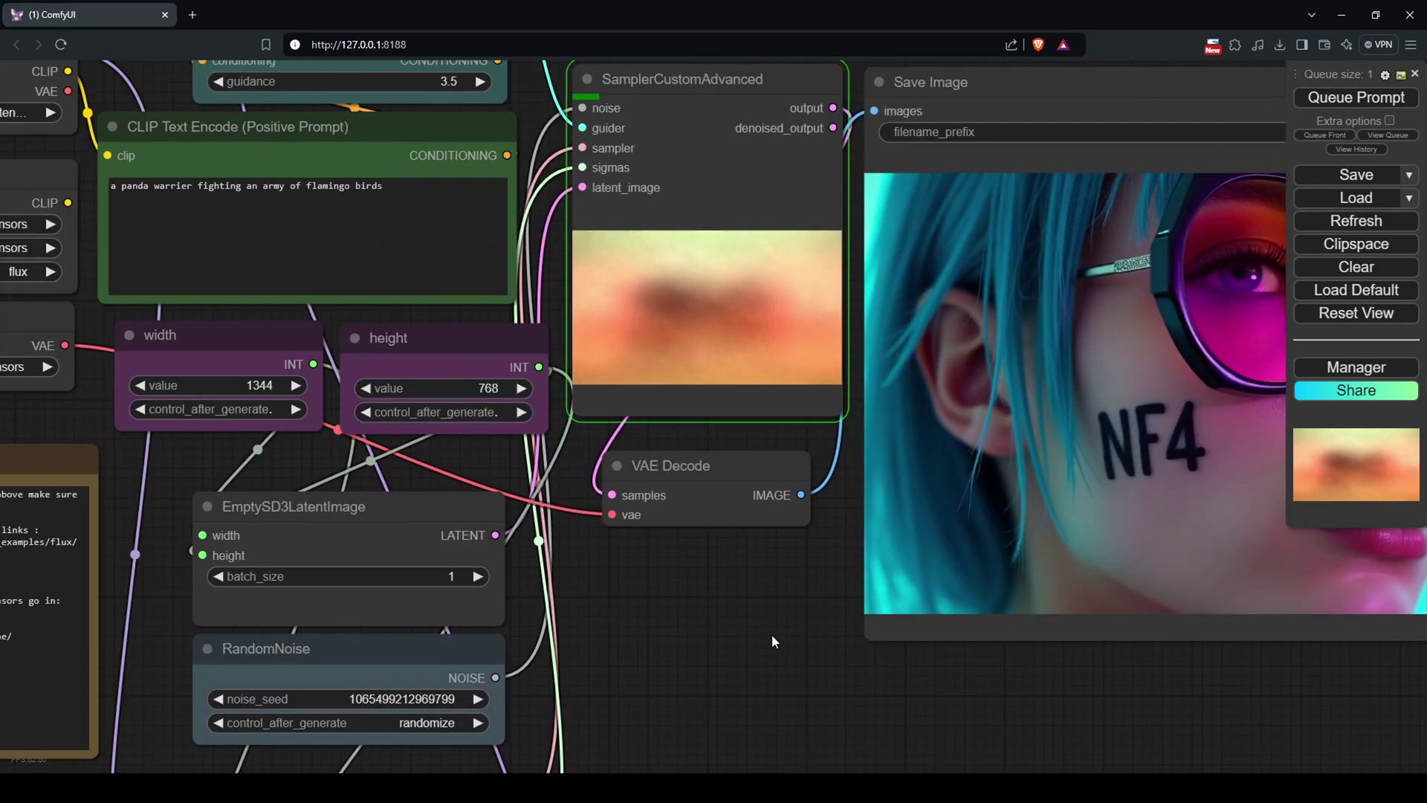
pyautogui.scroll(-5, 686, 448)
pyautogui.scroll(5, 744, 510)
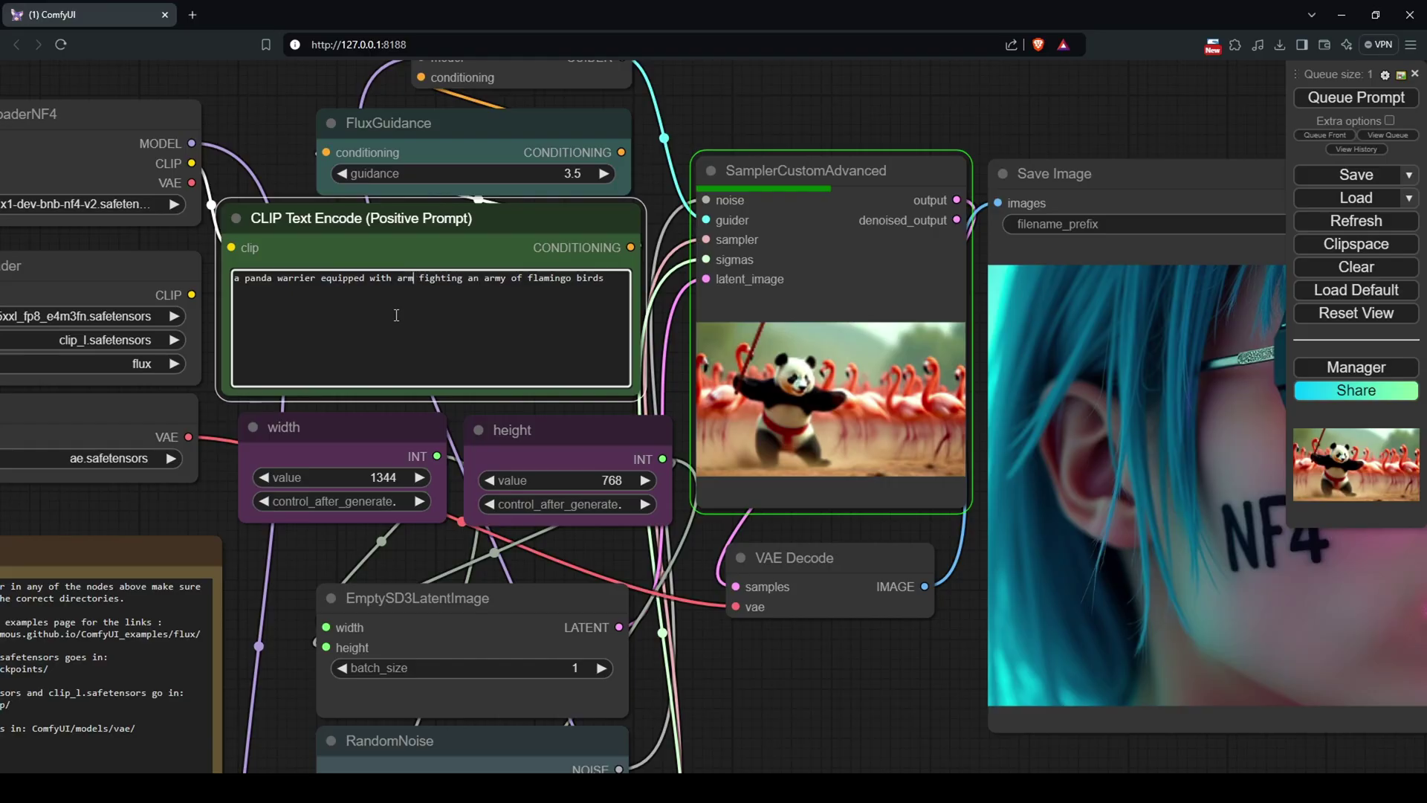
# Rewrite the prompt as an armoured panda fighting flamingo birds, hyperrealistic cinematic scene, and generate it.
pyautogui.write('armour and weapons fighting an army of flamingo birds, hyperrealistic cinematic scene')
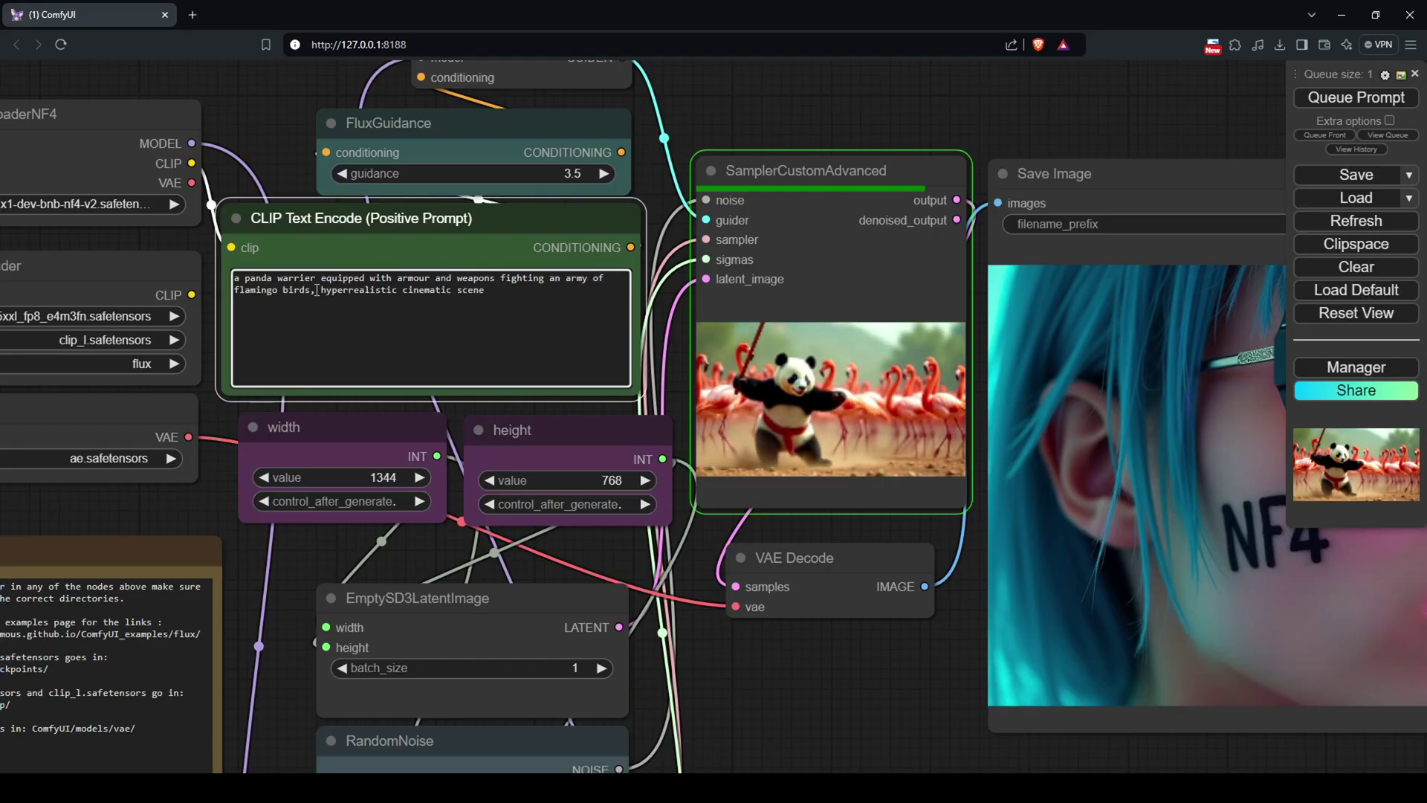
pyautogui.moveTo(872, 660); pyautogui.dragTo(822, 635)
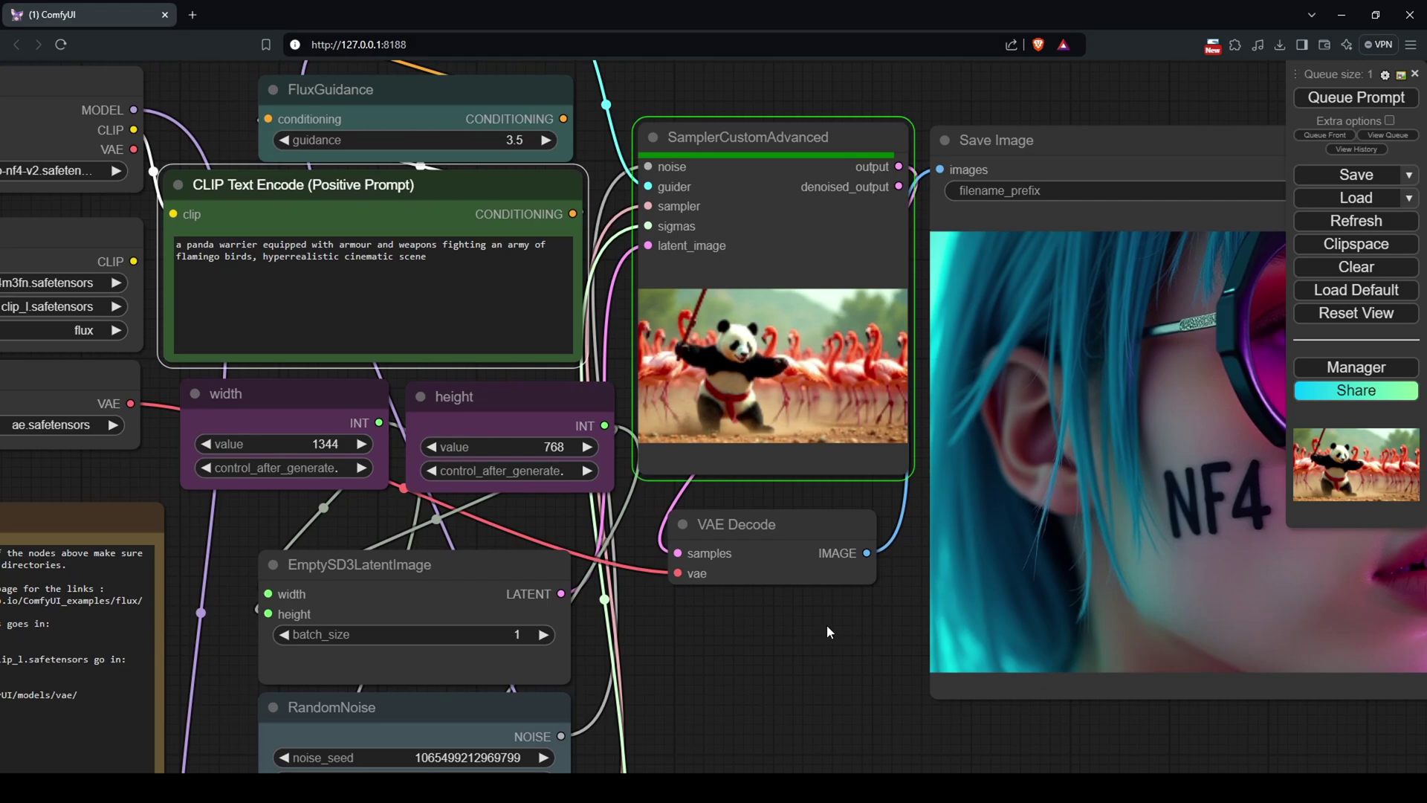
pyautogui.scroll(-2, 782, 626)
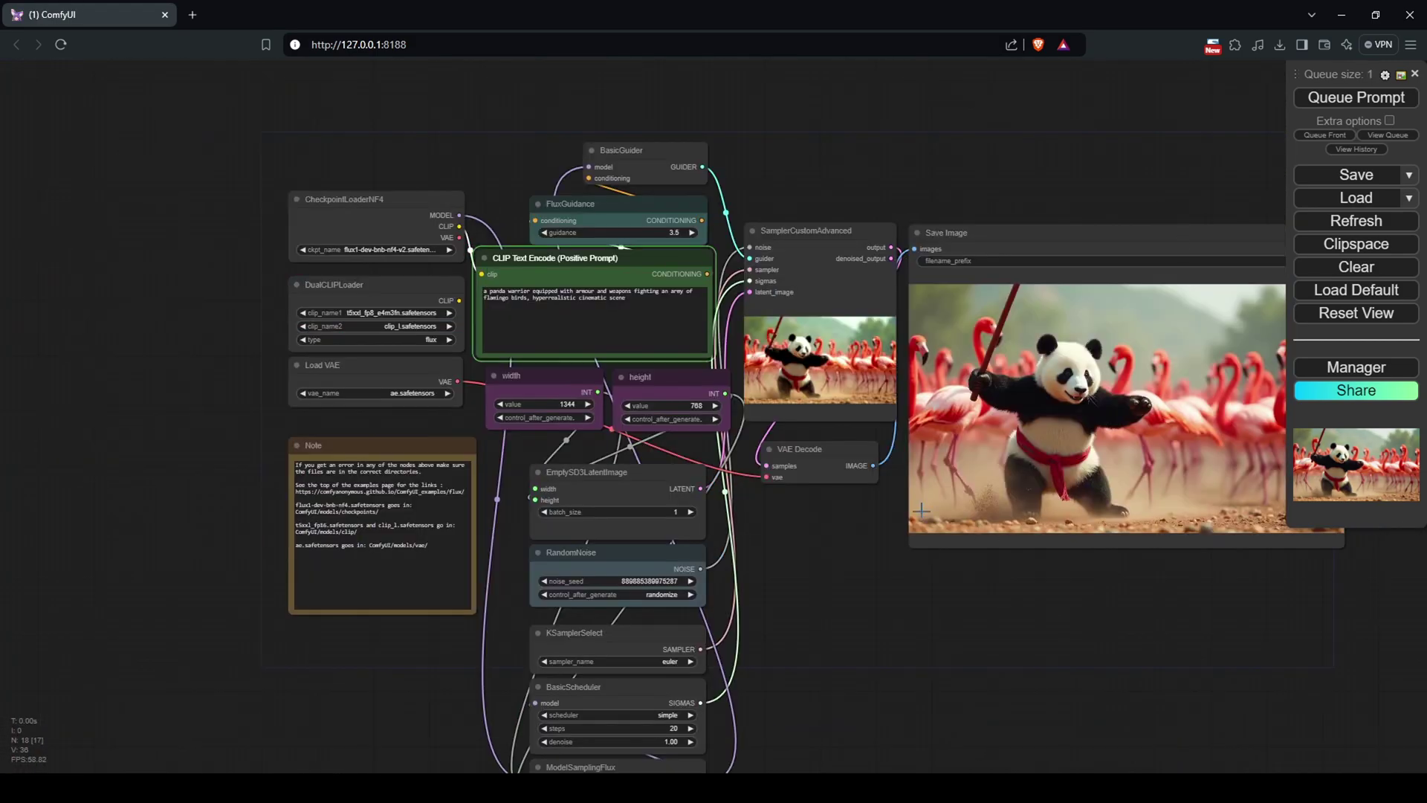
pyautogui.scroll(3, 913, 586)
pyautogui.hotkey('ctrl', 'Return')
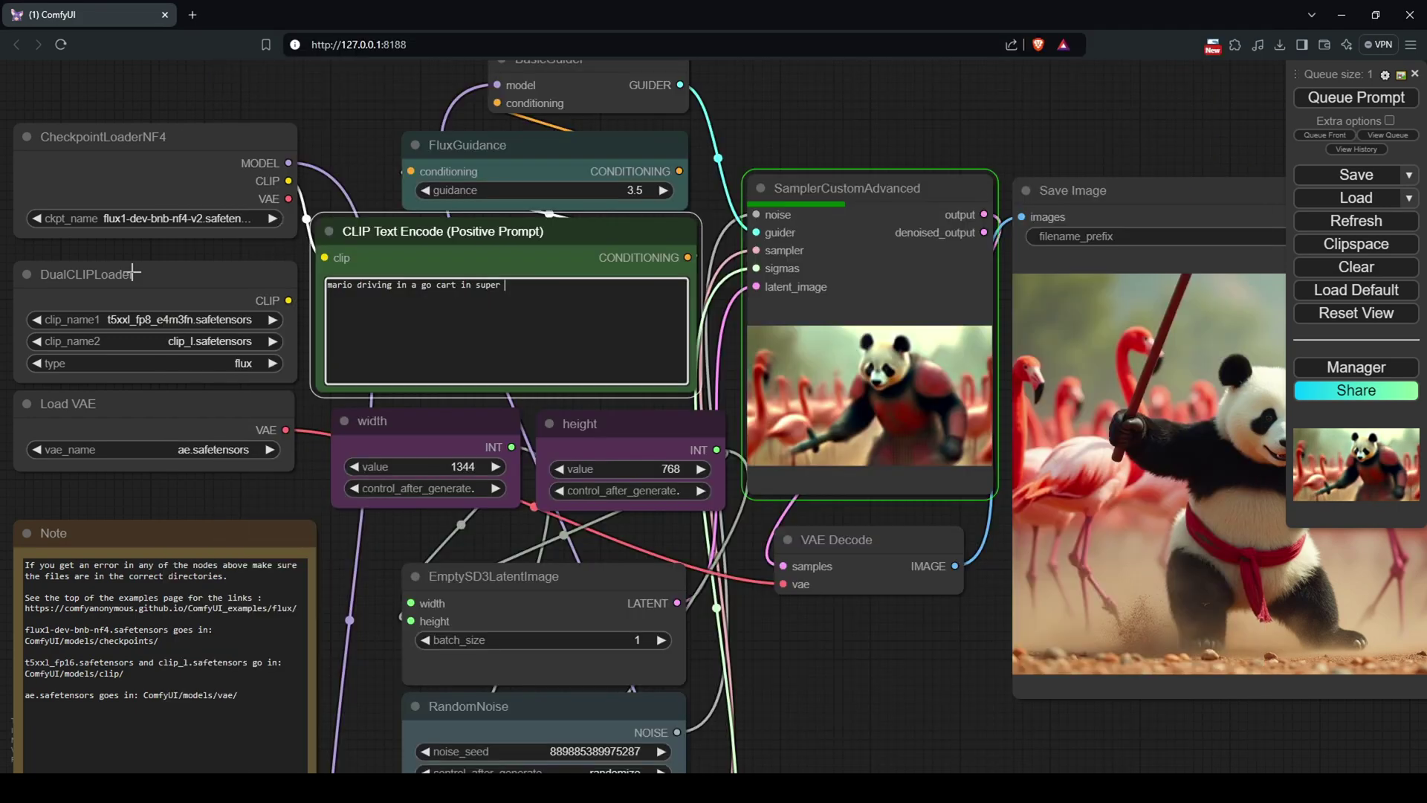
pyautogui.moveTo(905, 712); pyautogui.dragTo(403, 634)
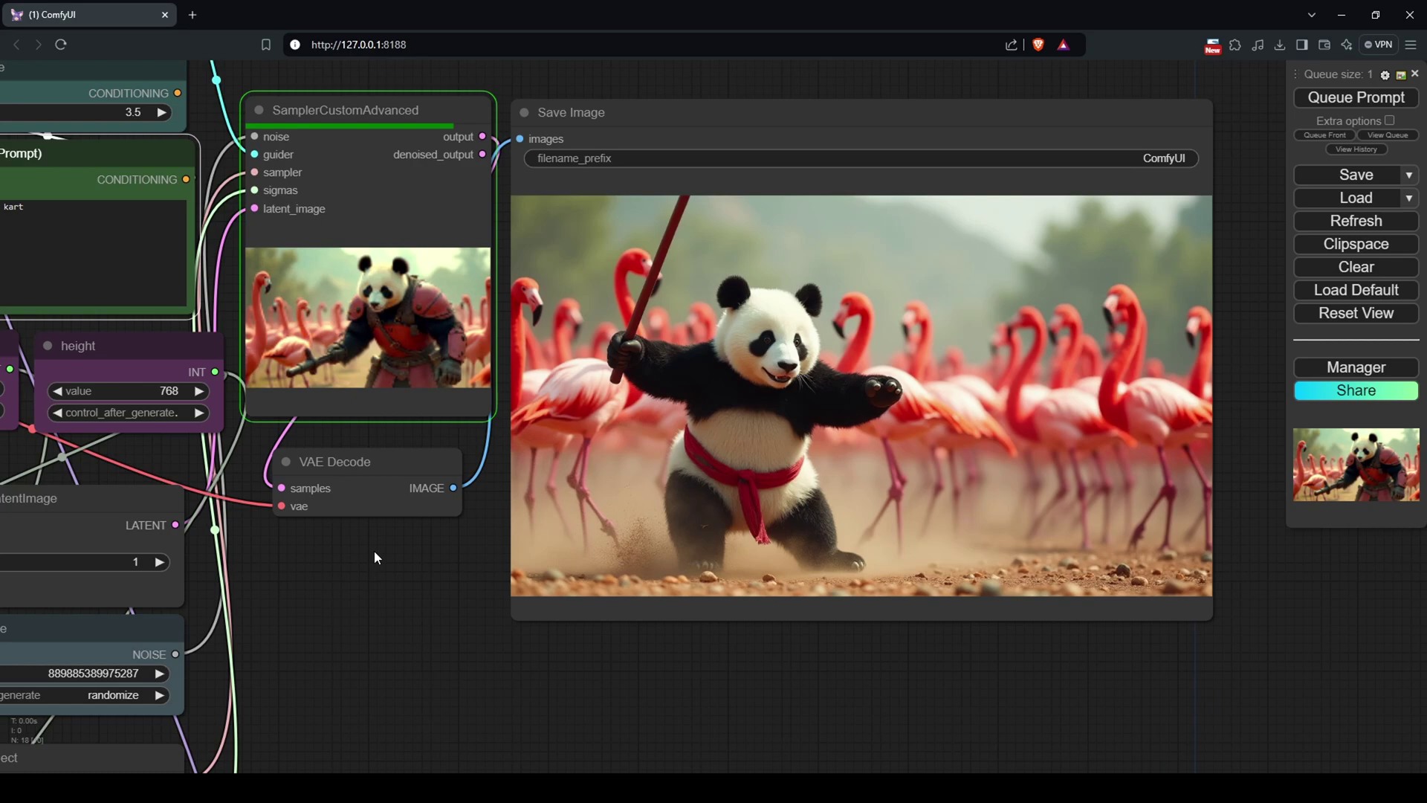
pyautogui.moveTo(435, 608); pyautogui.dragTo(418, 618)
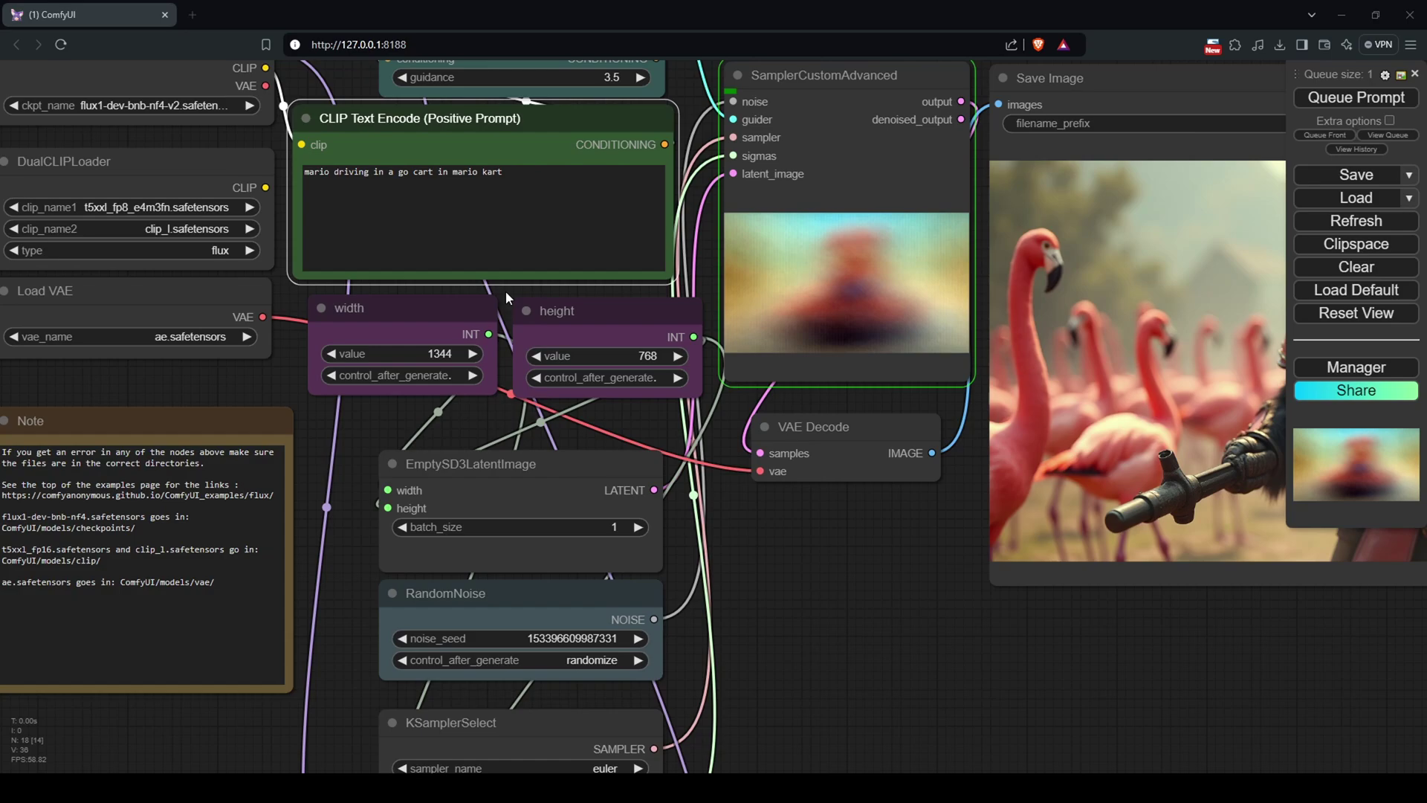
pyautogui.scroll(6, 1110, 171)
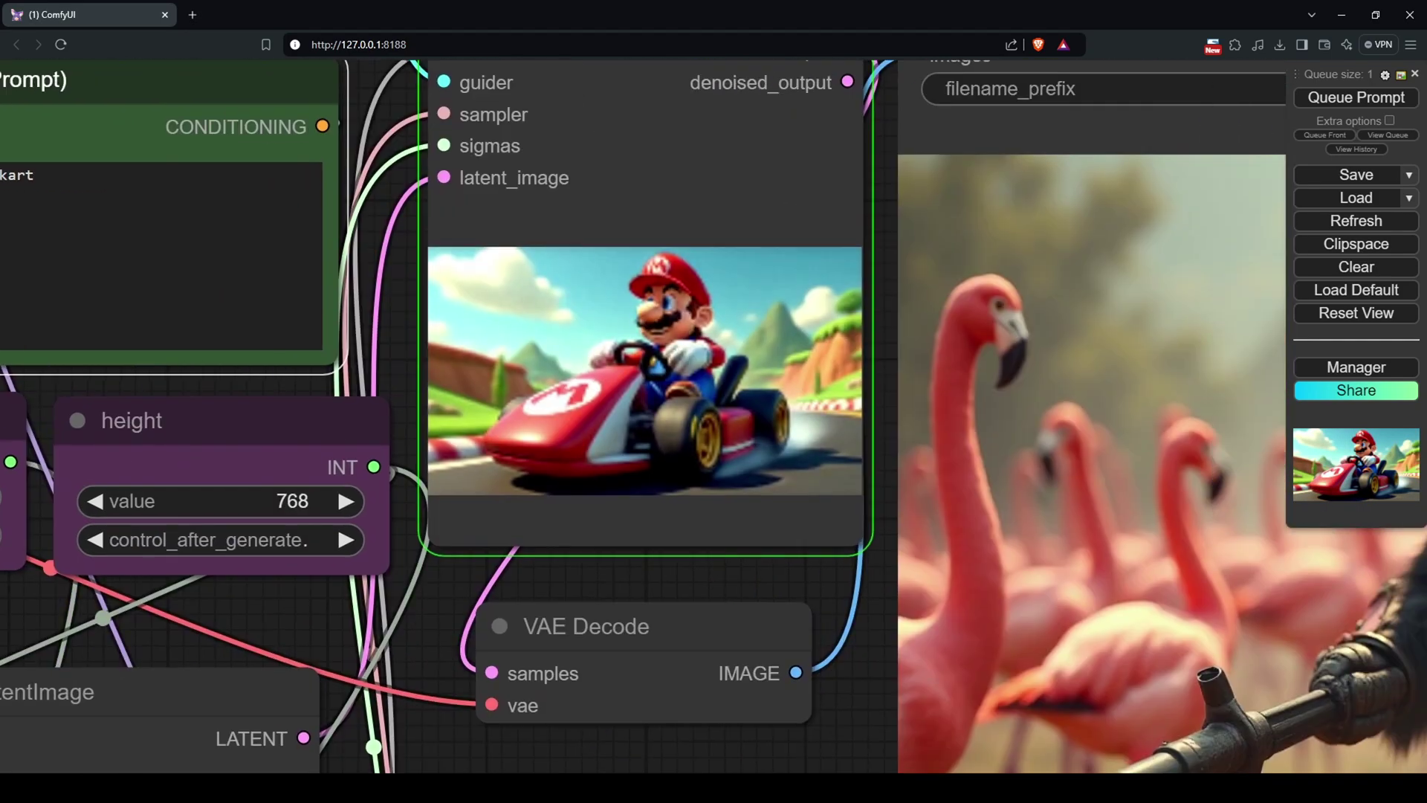
pyautogui.scroll(-8, 179, 313)
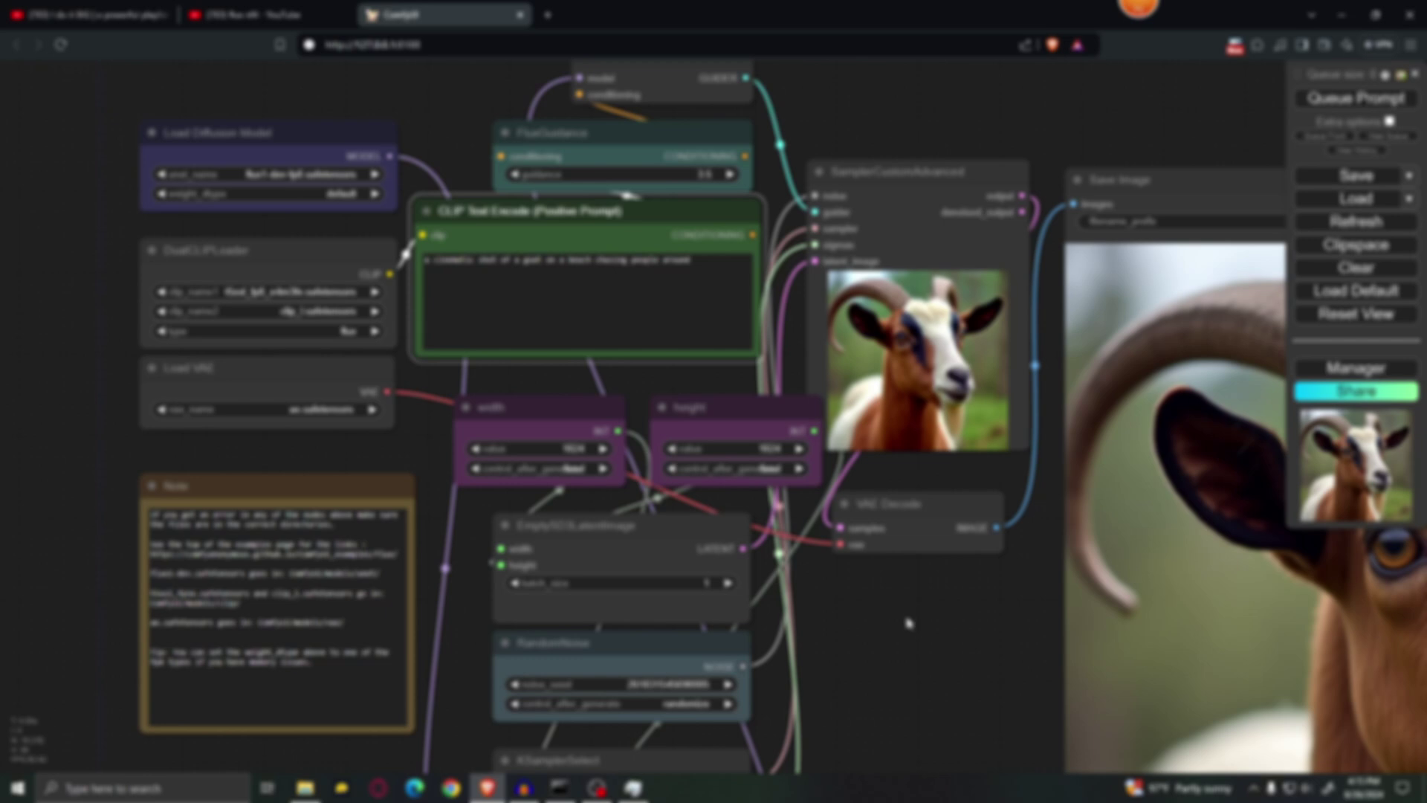
# Centre the whole workflow in view and queue another goat-on-a-beach generation.
pyautogui.moveTo(908, 623); pyautogui.dragTo(971, 671)
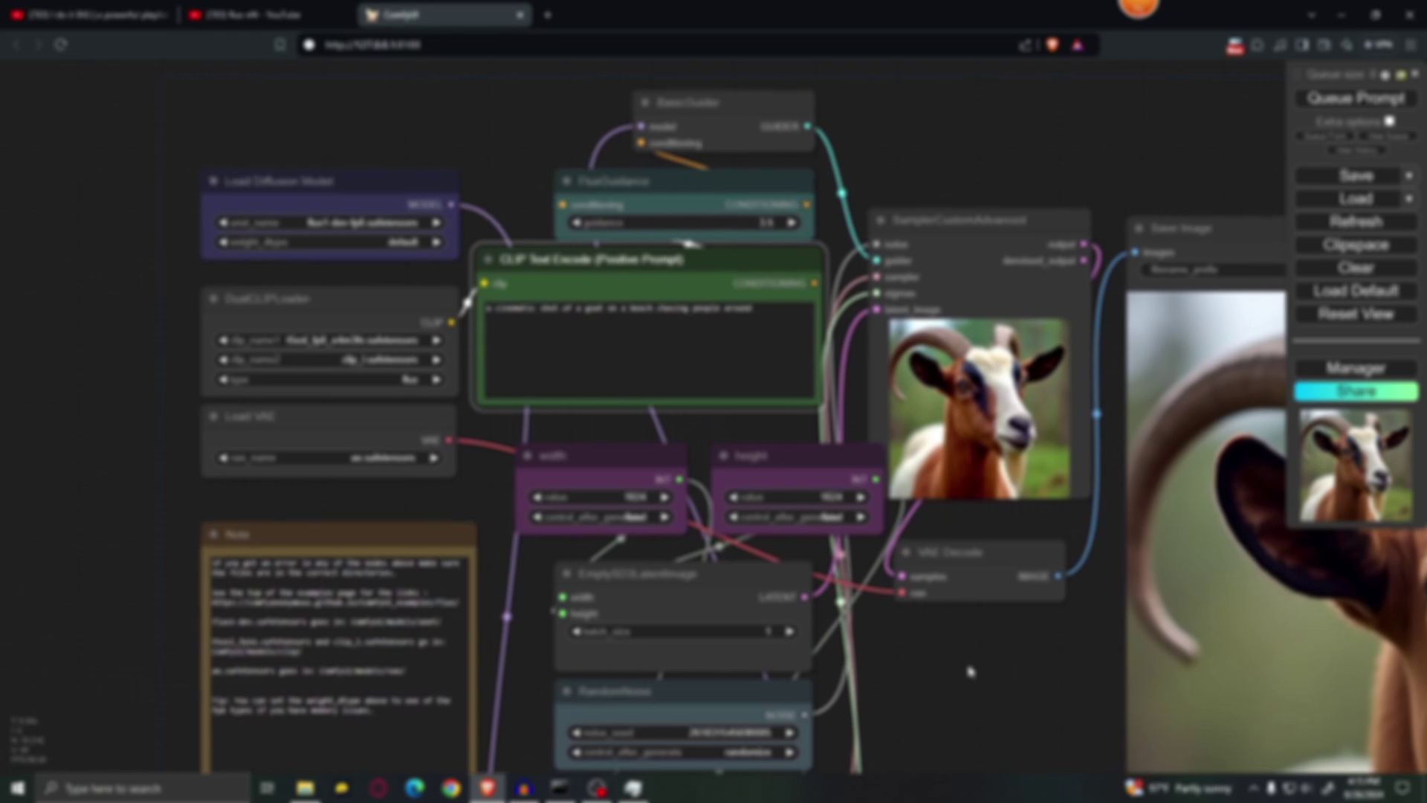
pyautogui.moveTo(970, 671); pyautogui.dragTo(934, 534)
pyautogui.scroll(-1, 932, 632)
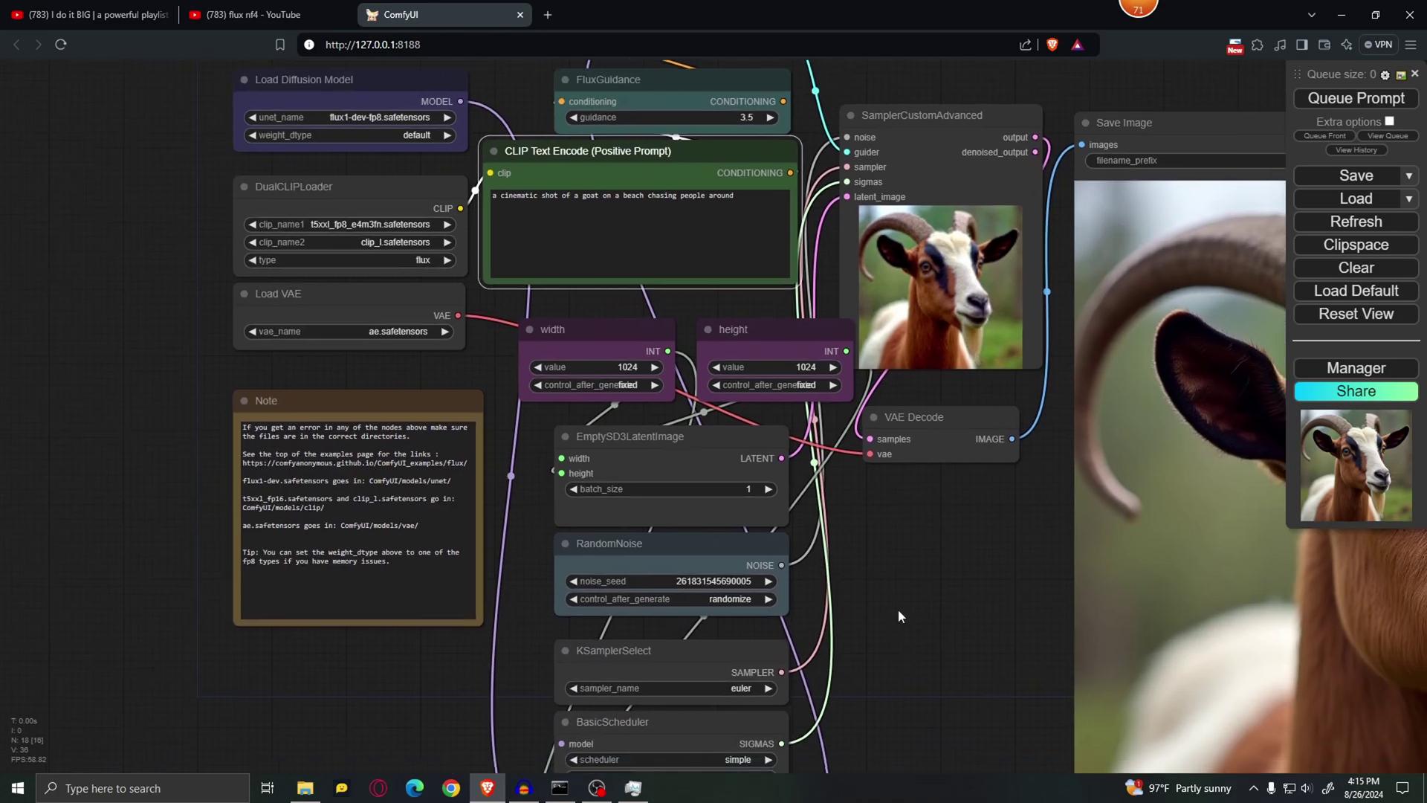
pyautogui.moveTo(898, 617); pyautogui.dragTo(683, 421)
pyautogui.scroll(-4, 788, 568)
pyautogui.scroll(-2, 683, 421)
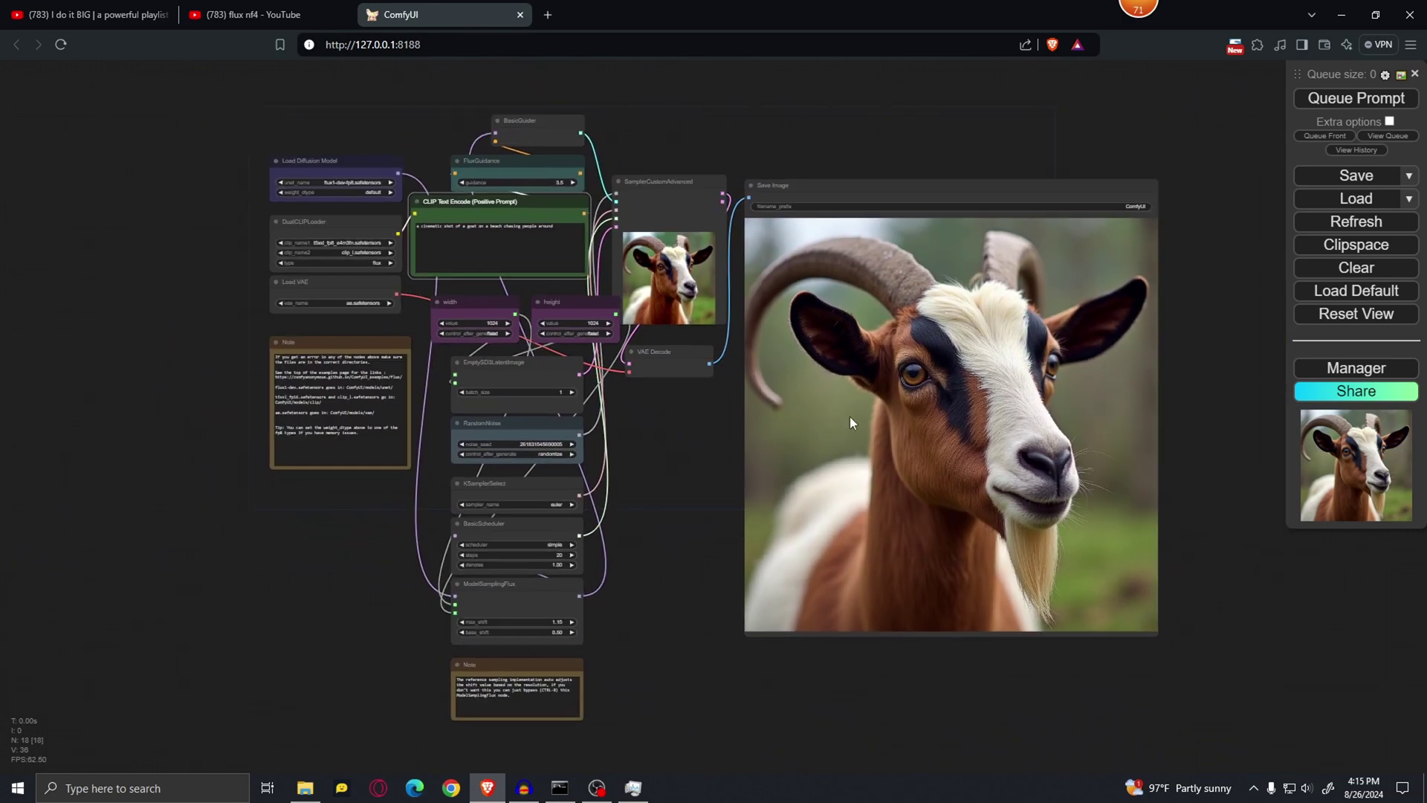
pyautogui.click(1383, 98)
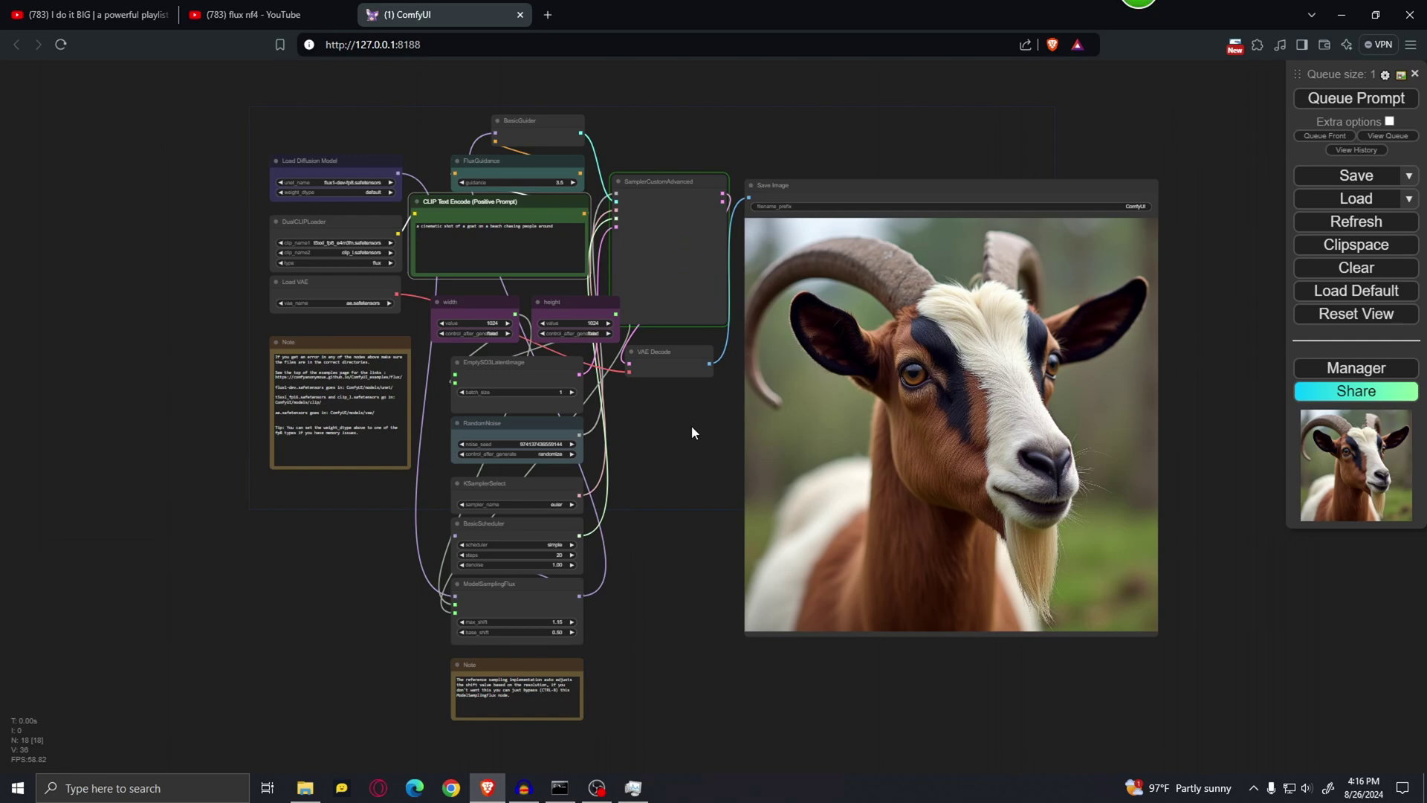
# Bring up the ComfyUI console and Task Manager, moving Task Manager lower to watch memory.
pyautogui.click(560, 788)
pyautogui.click(634, 788)
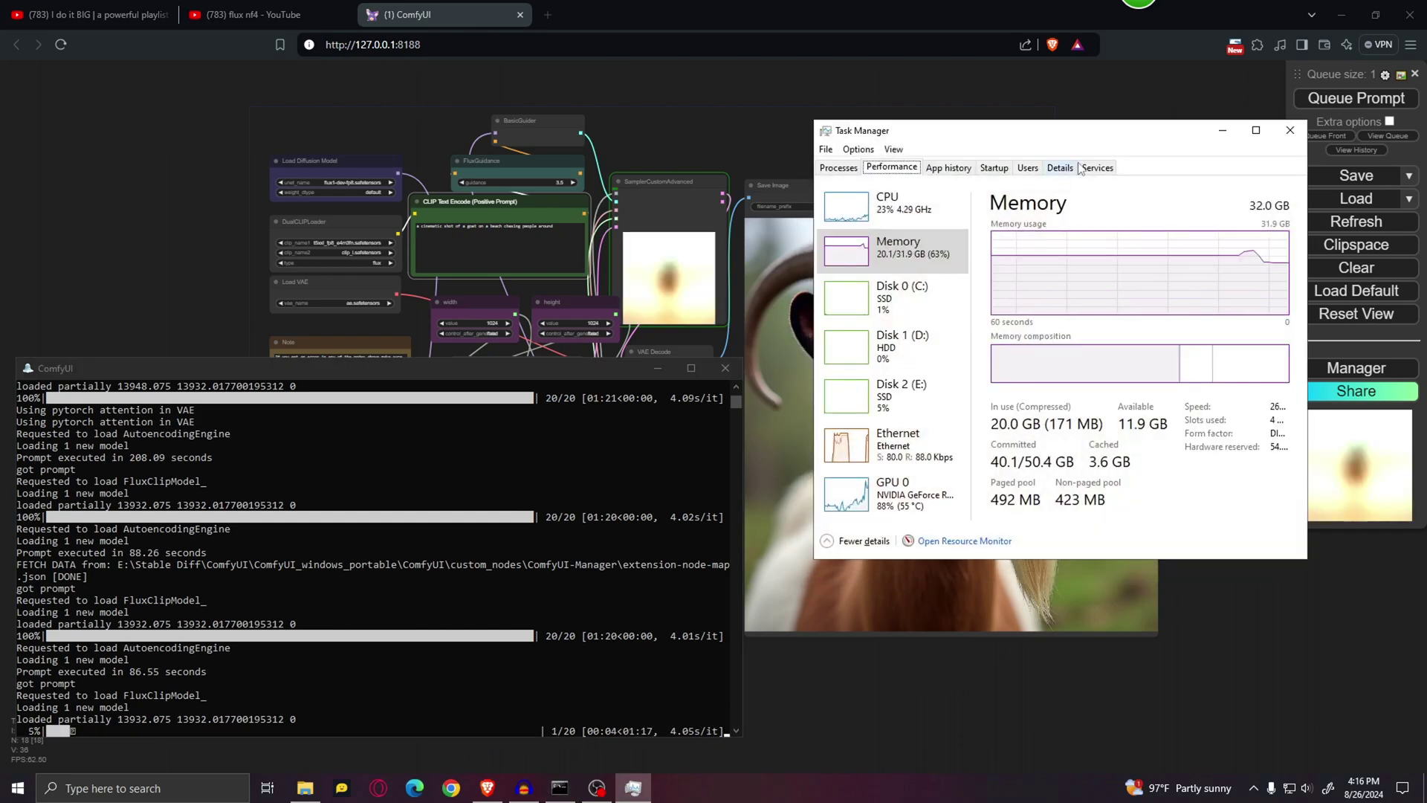
pyautogui.moveTo(1113, 138); pyautogui.dragTo(1144, 367)
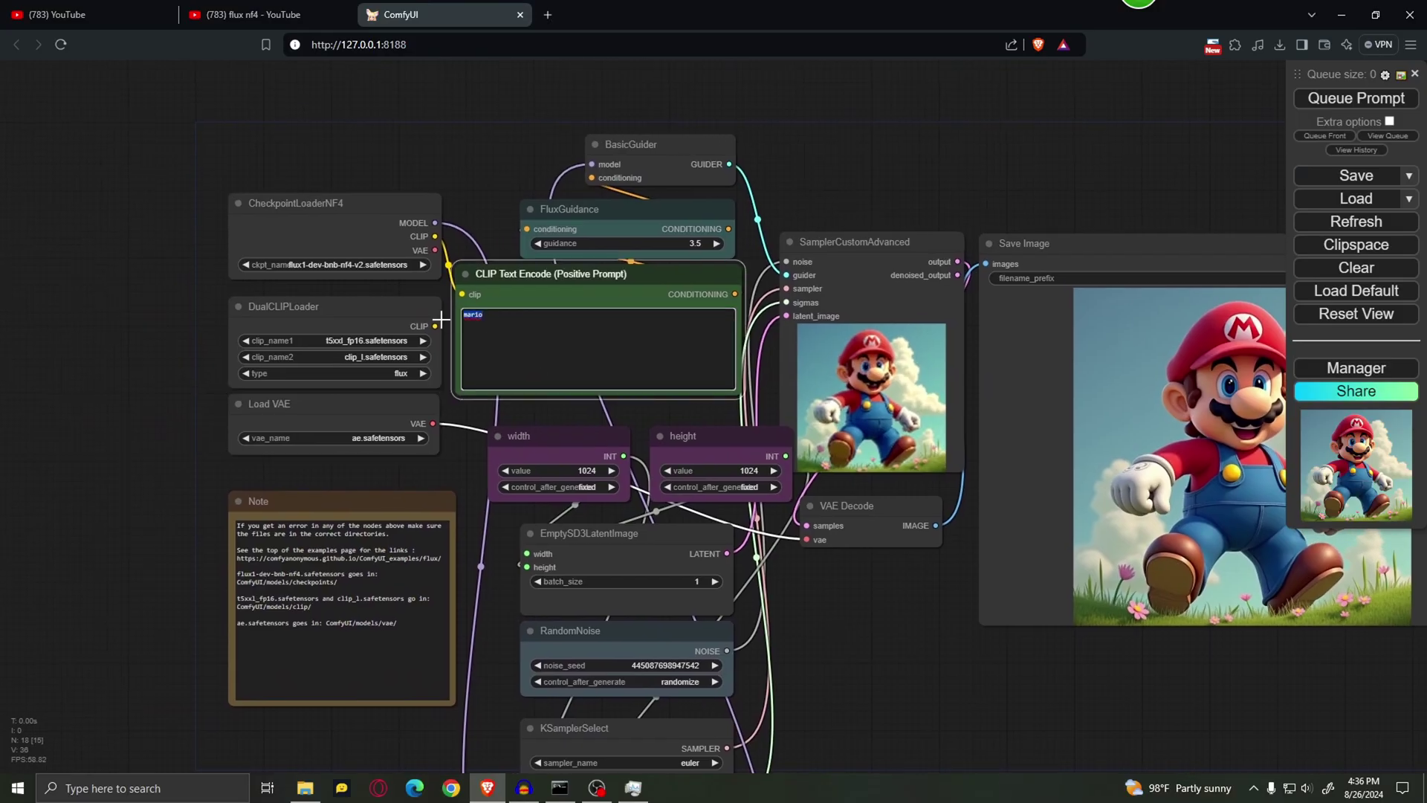
# Replace the mario text with the goat beach prompt and queue the generation.
pyautogui.write('a cinematic photo of a goat chasing people on the beach')
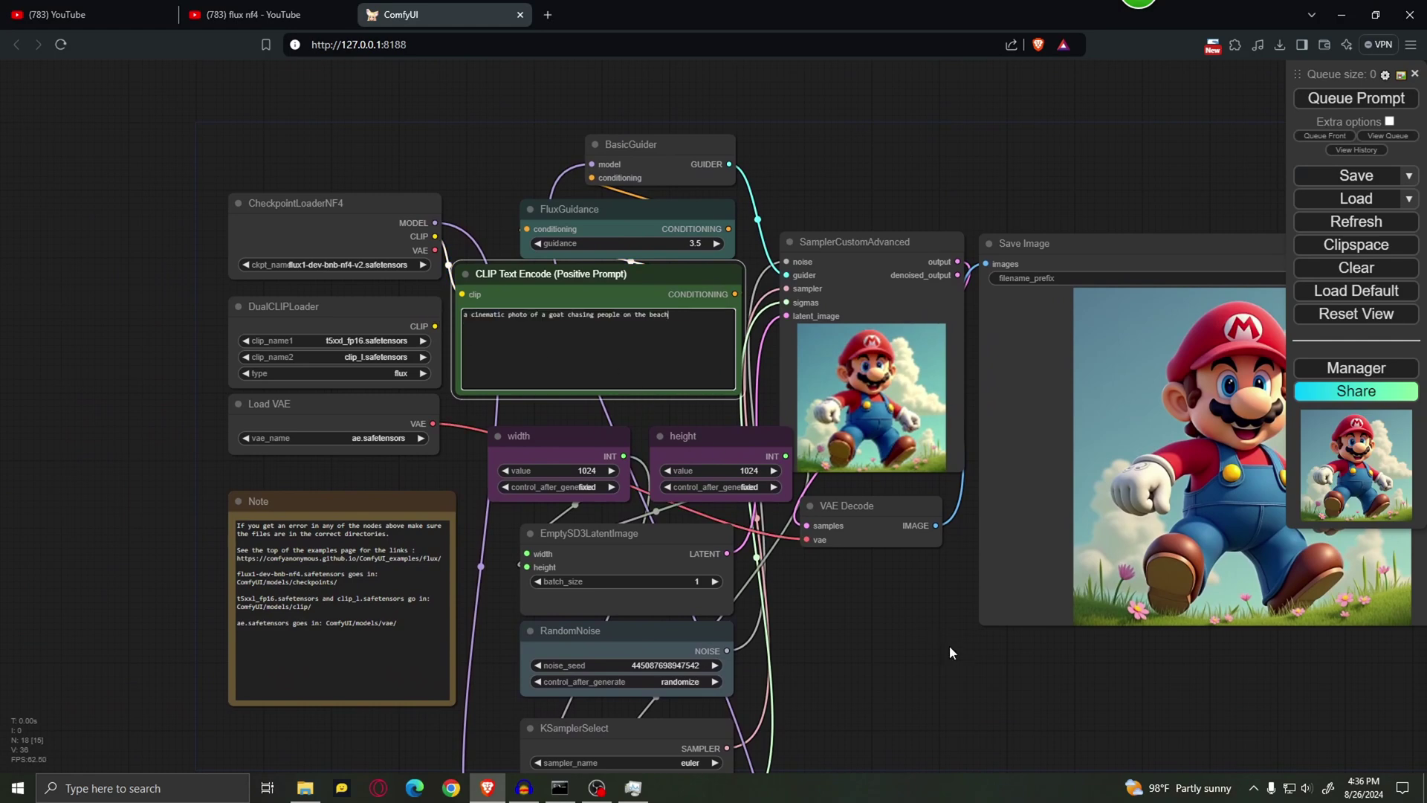
pyautogui.moveTo(949, 645); pyautogui.dragTo(682, 547)
pyautogui.scroll(-1, 683, 547)
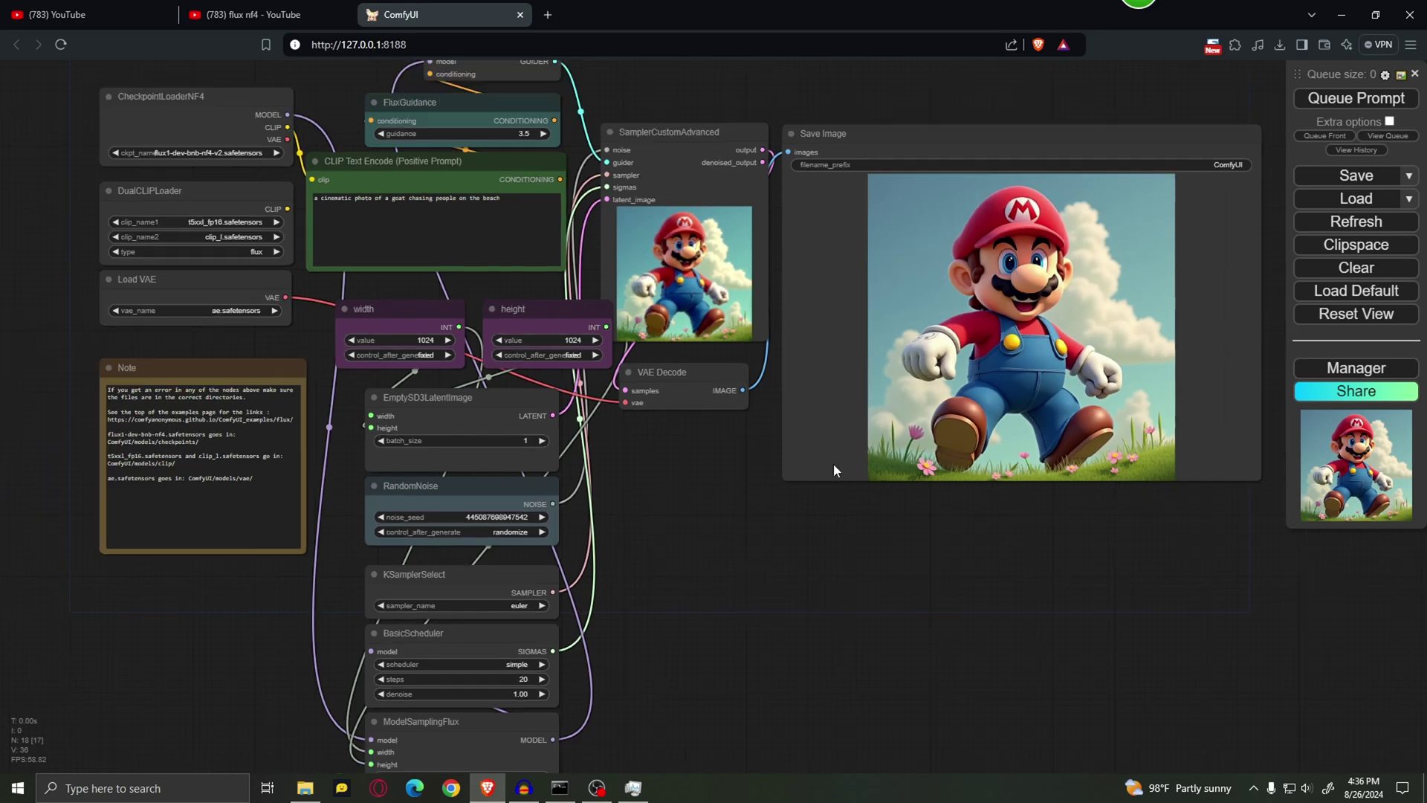
pyautogui.click(1381, 102)
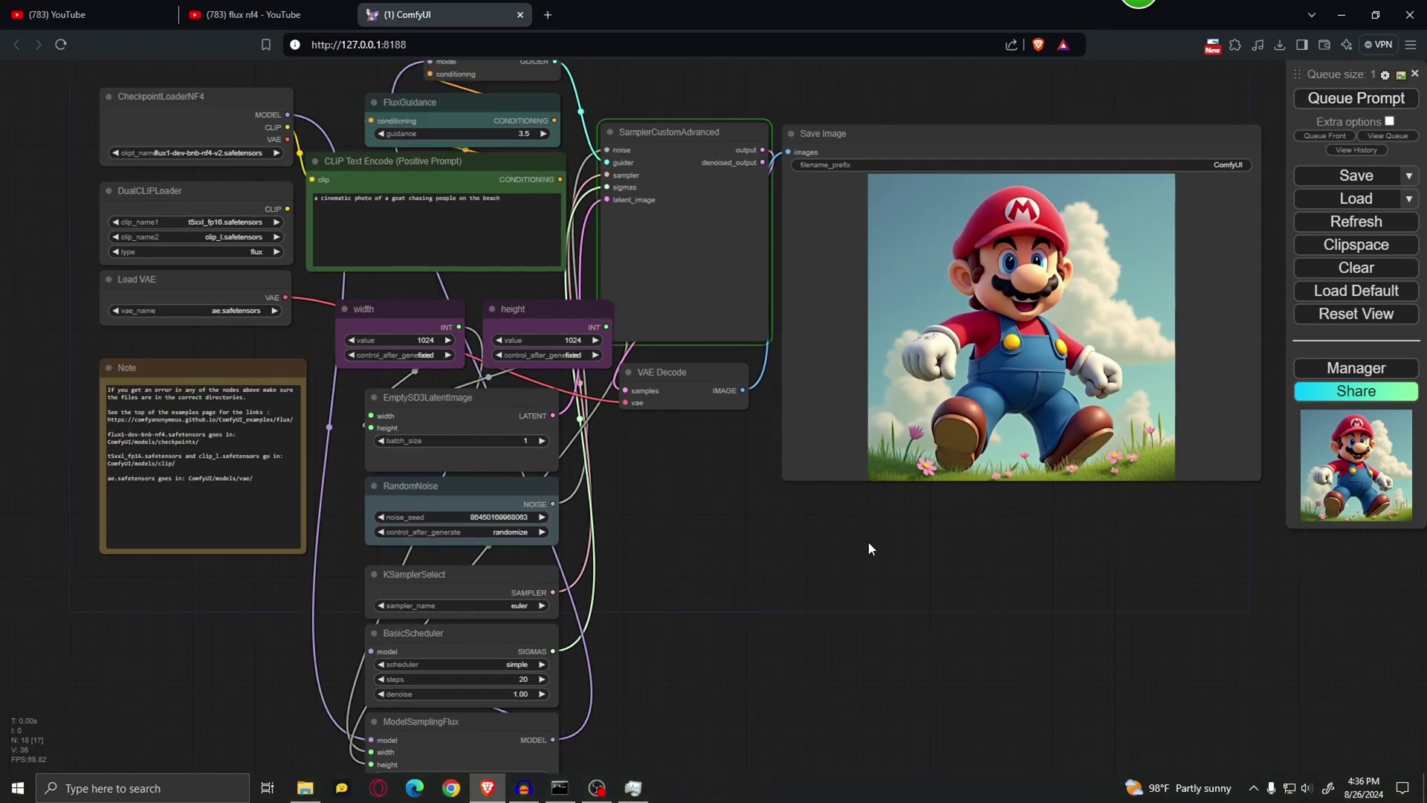
# Monitor the run in the console and Task Manager, then minimise both to view the goat output.
pyautogui.click(559, 788)
pyautogui.click(638, 790)
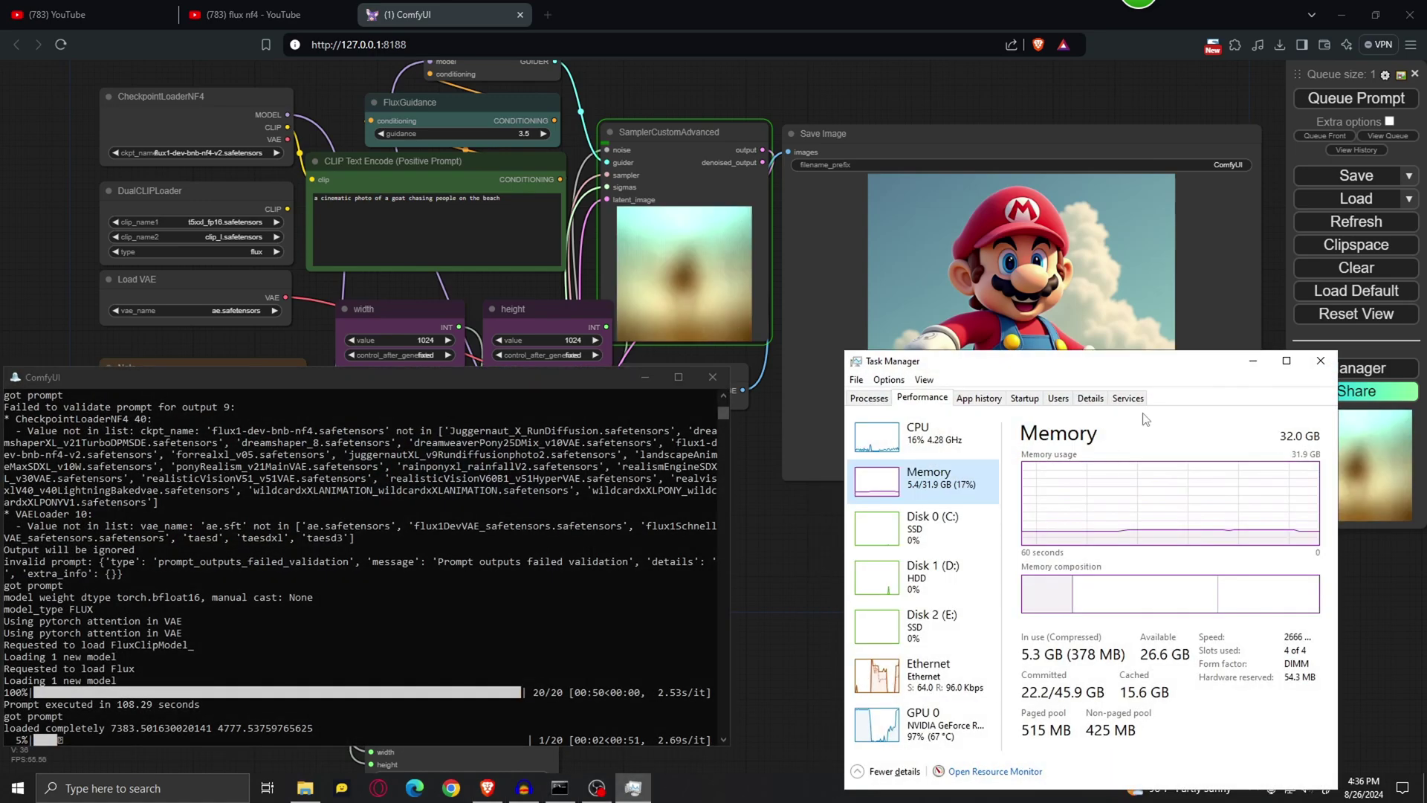
pyautogui.moveTo(1131, 365); pyautogui.dragTo(1112, 292)
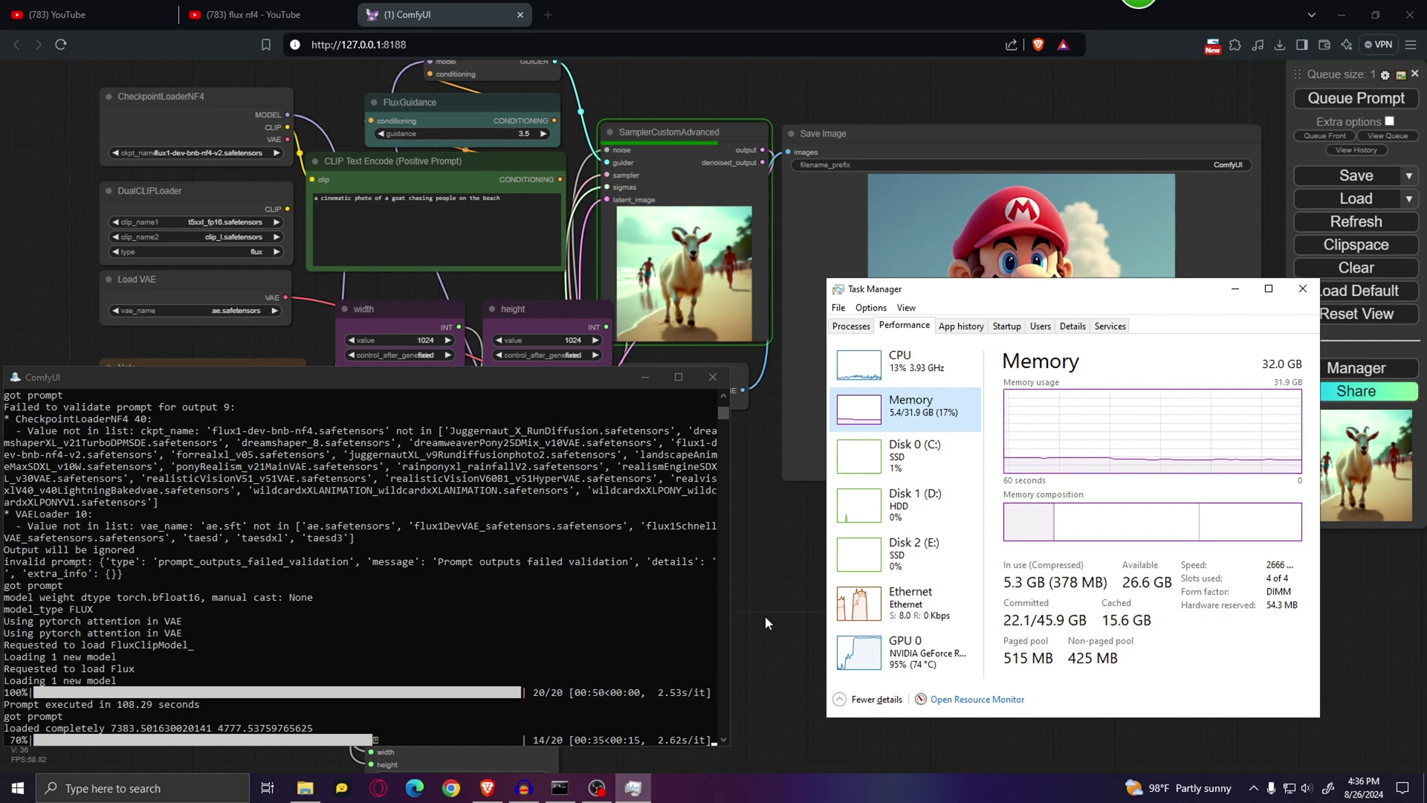
pyautogui.click(1235, 289)
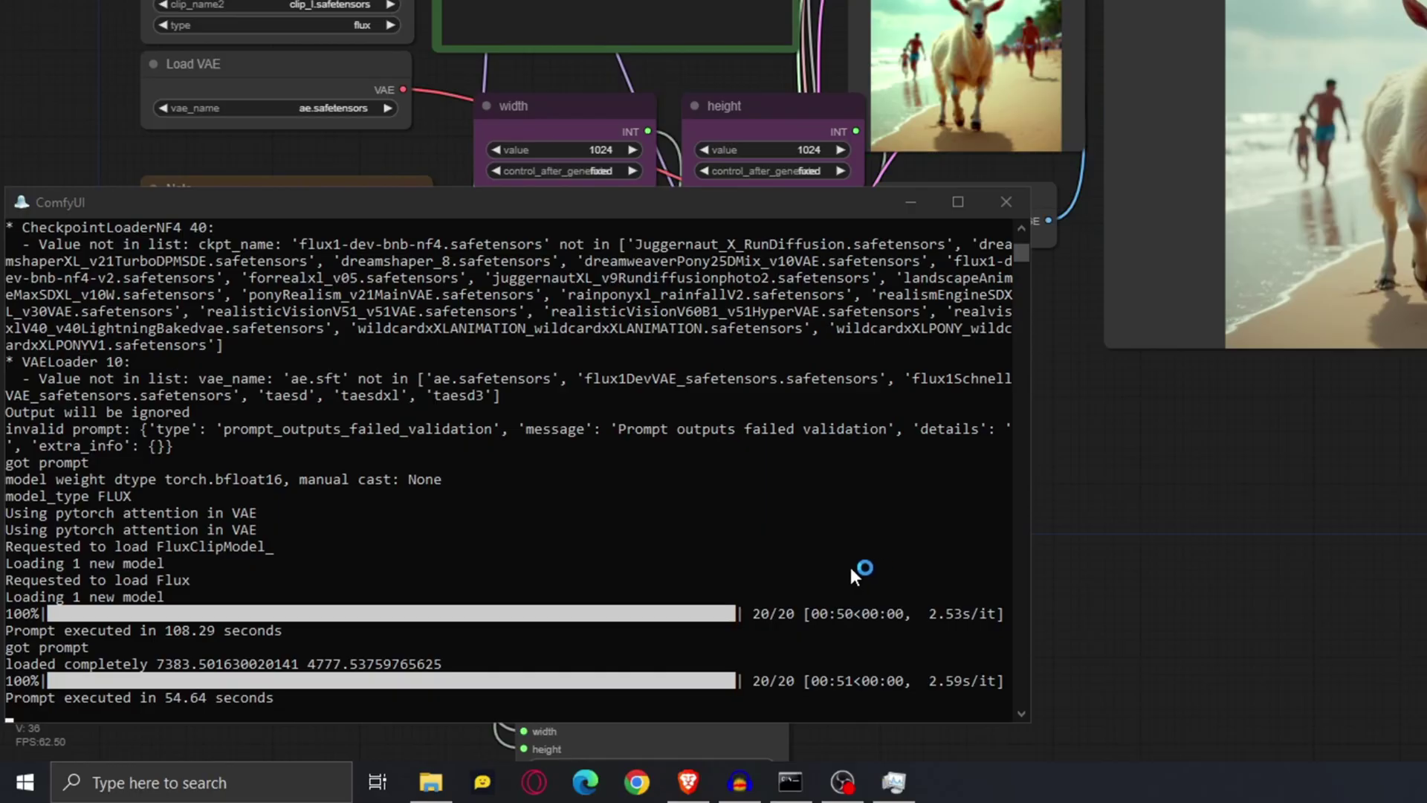
pyautogui.click(910, 201)
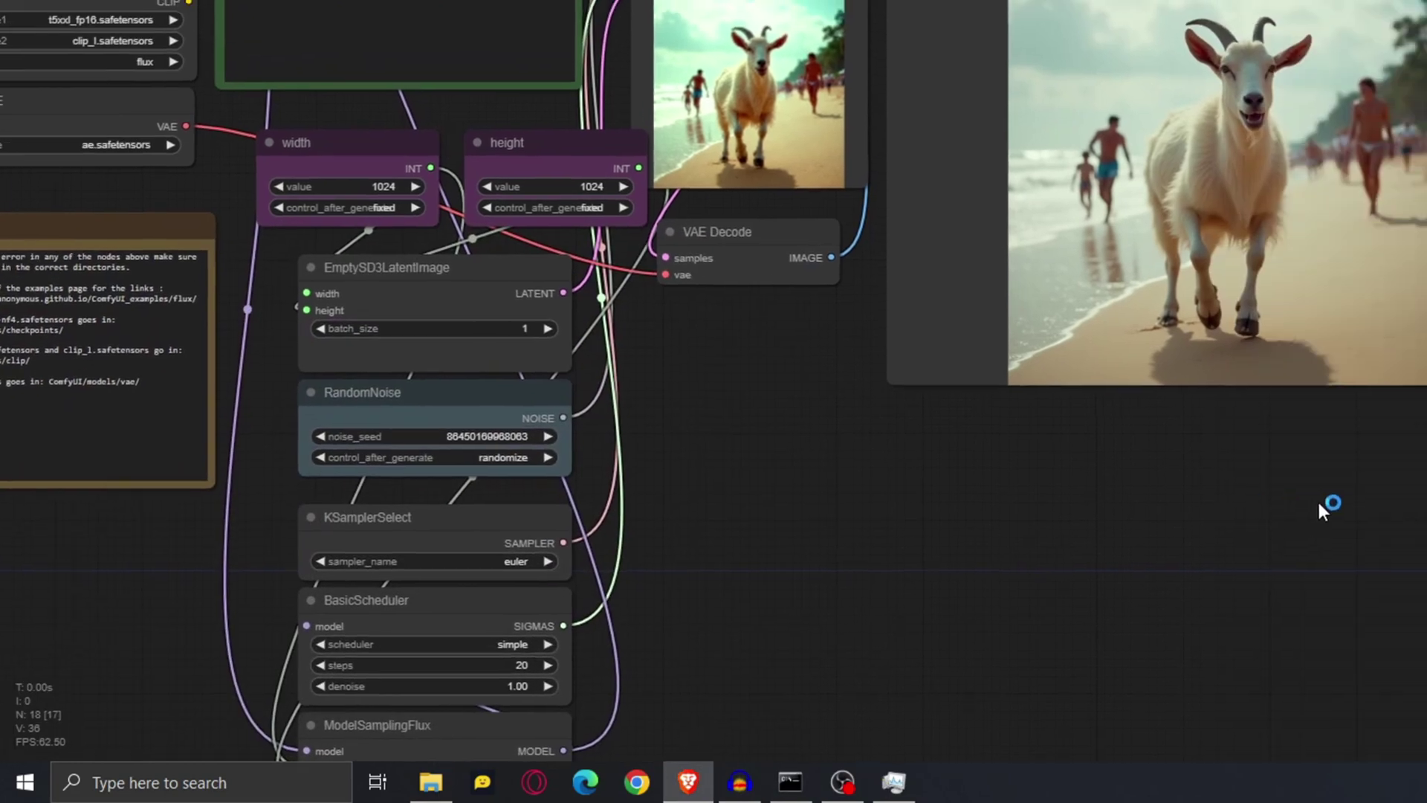
pyautogui.scroll(4, 1323, 446)
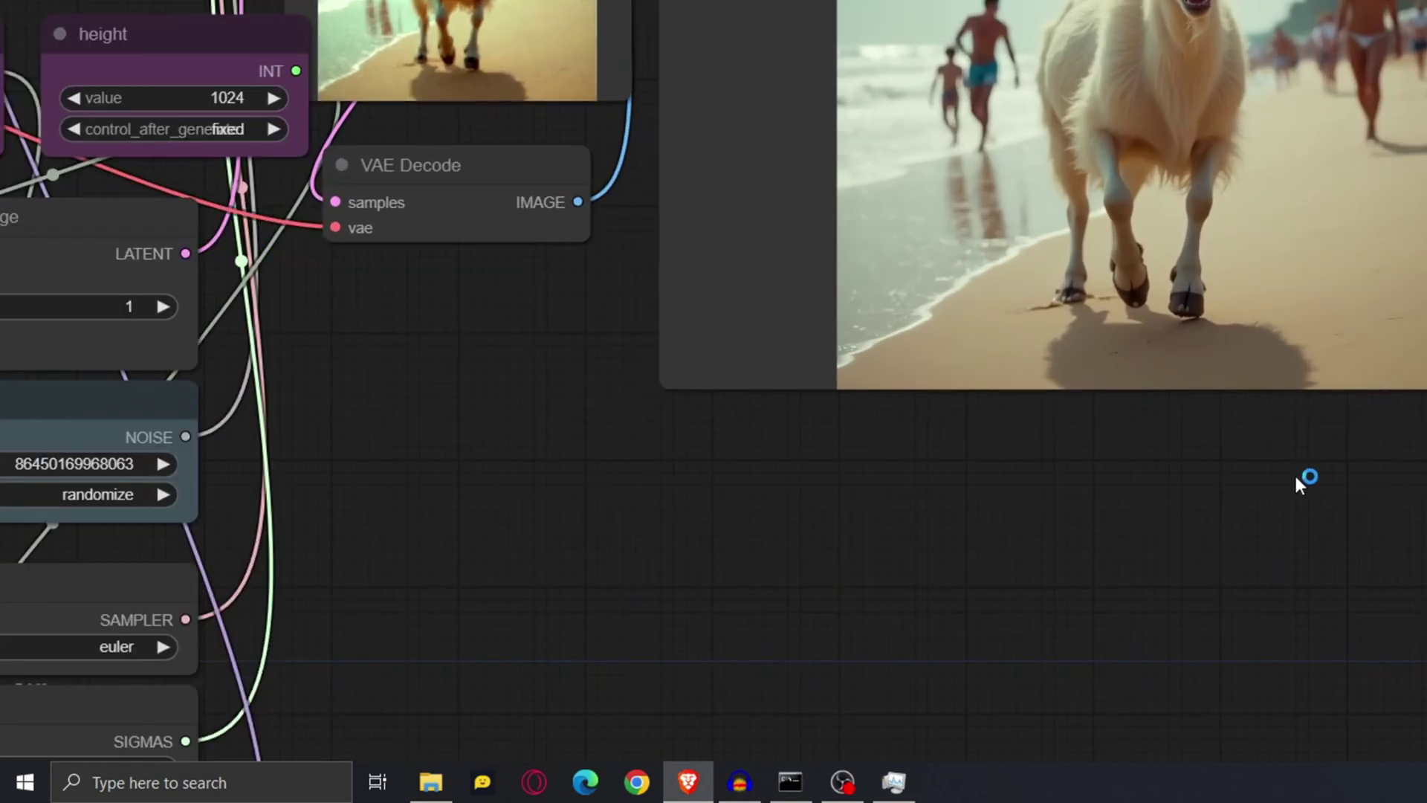
pyautogui.moveTo(1295, 473); pyautogui.dragTo(1313, 637)
pyautogui.scroll(1, 1319, 510)
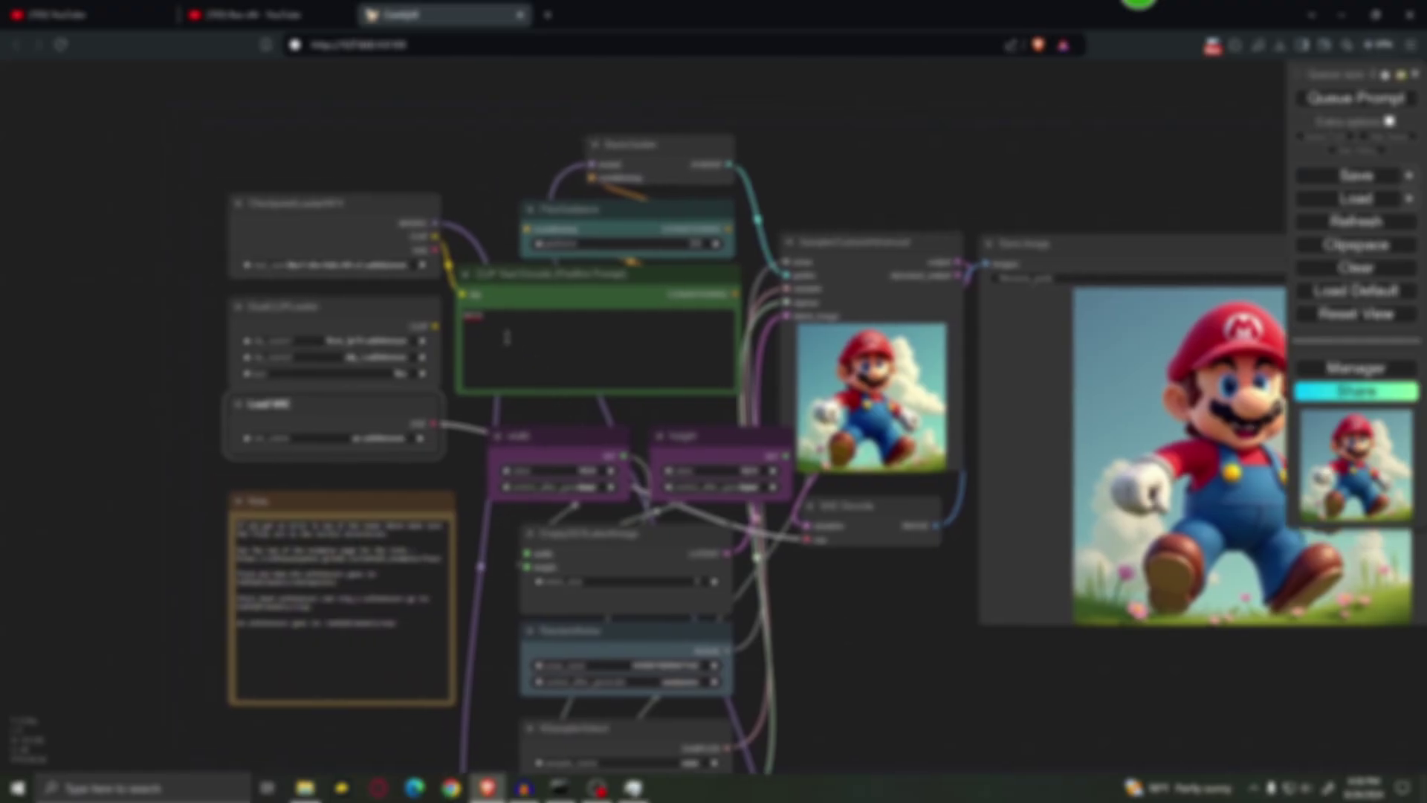
# Paste the goat-chasing-people-on-the-beach prompt into the positive CLIP Text Encode box.
pyautogui.click(509, 320)
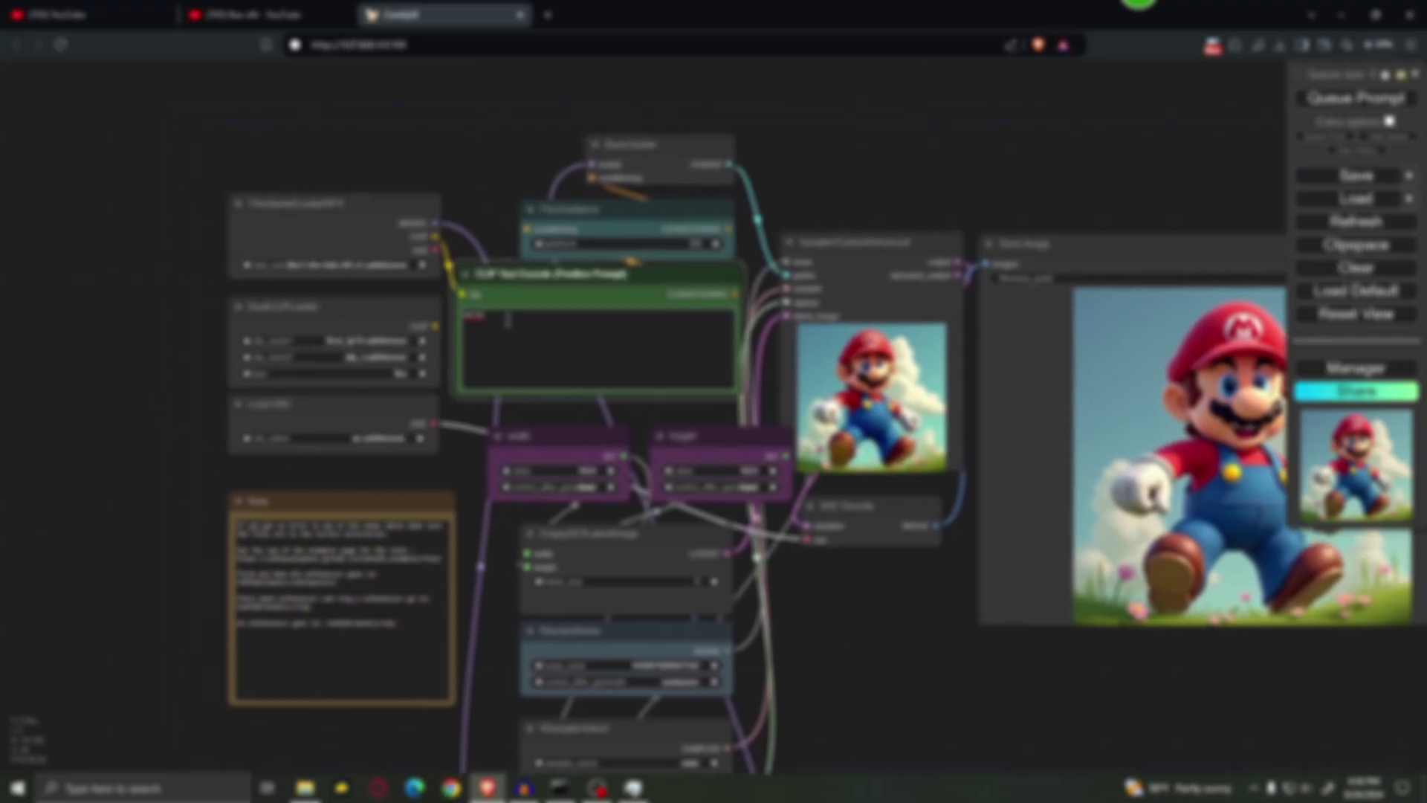
pyautogui.hotkey('ctrl', 'v')
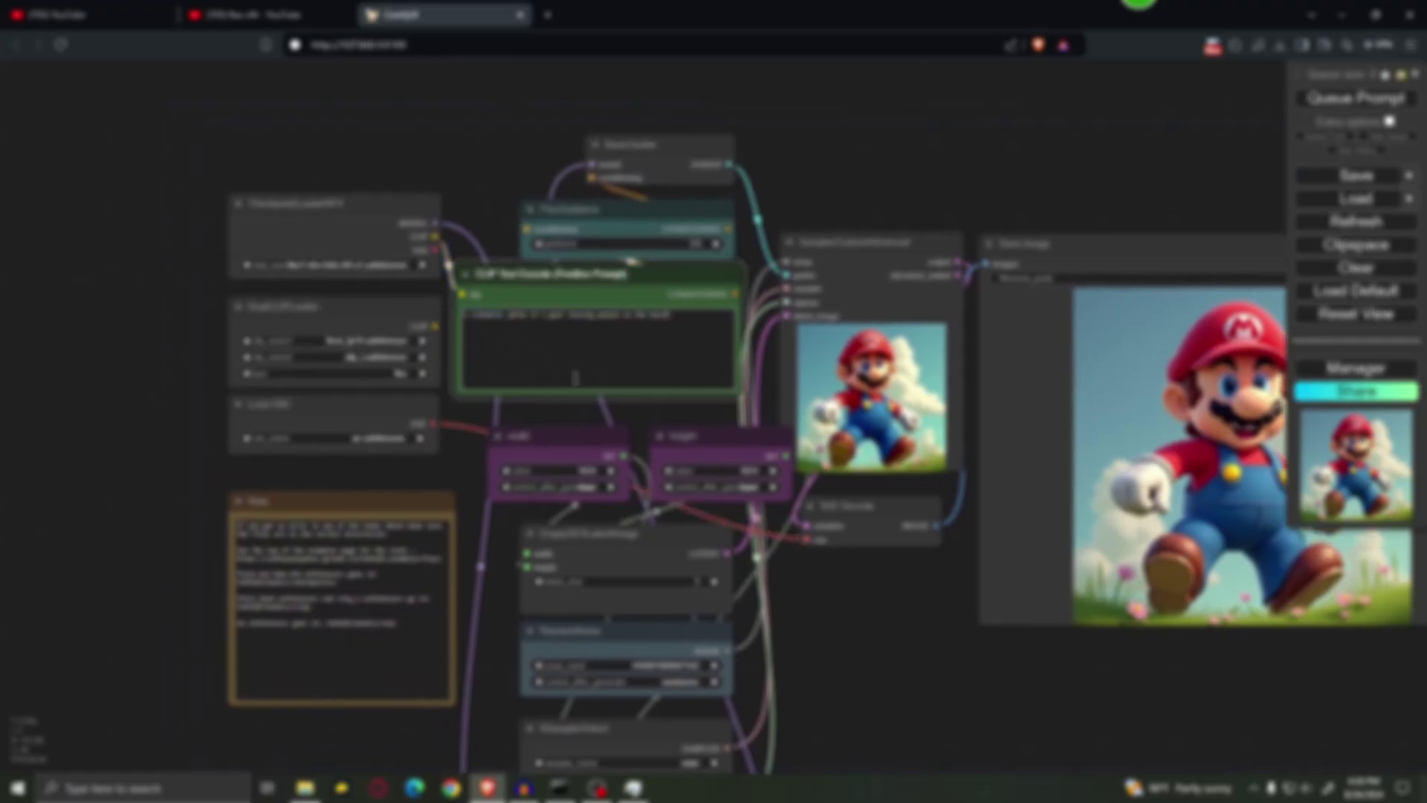
pyautogui.moveTo(937, 639); pyautogui.dragTo(684, 555)
pyautogui.scroll(-2, 781, 583)
pyautogui.scroll(1, 672, 520)
pyautogui.scroll(-1, 685, 555)
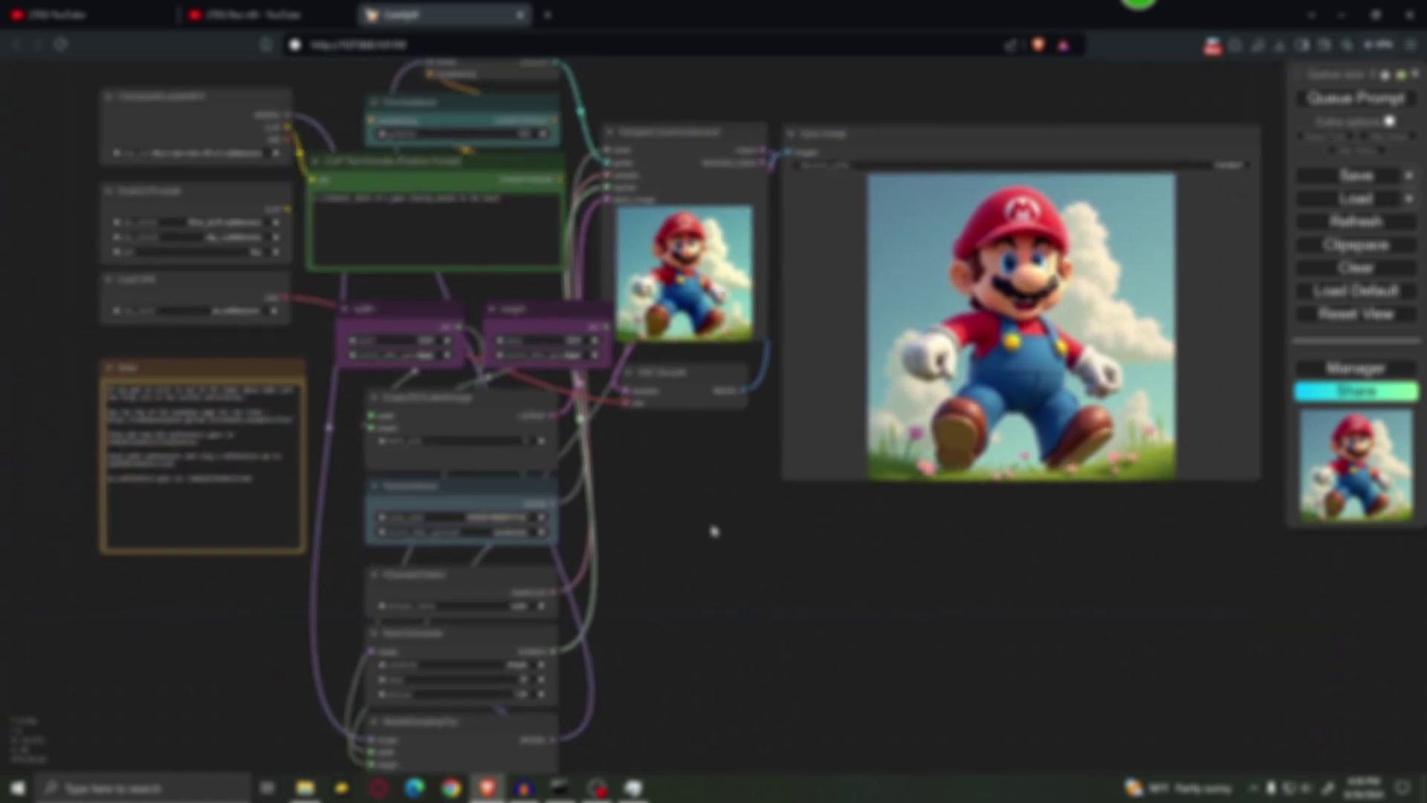
# Queue the generation and watch its progress in the console and Task Manager.
pyautogui.click(1382, 104)
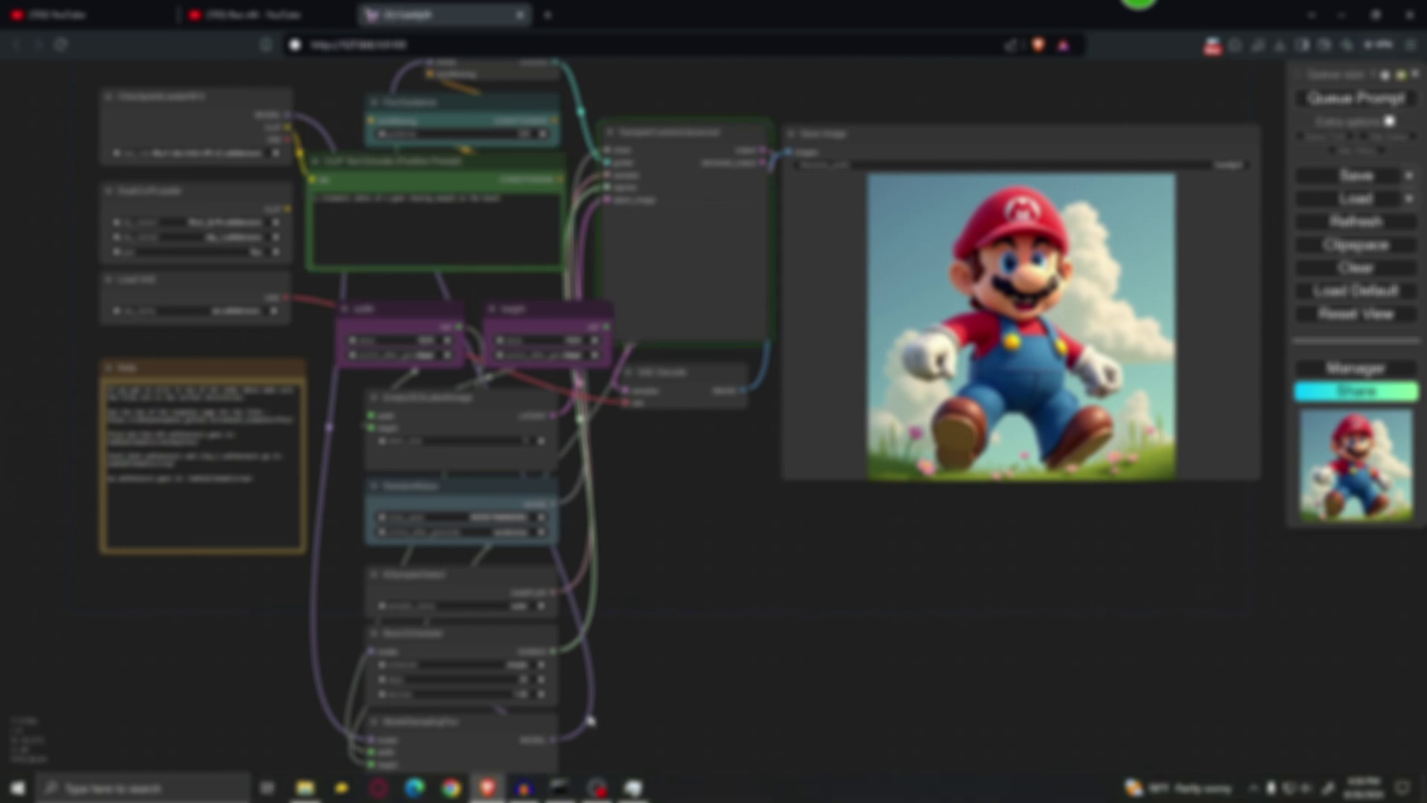
pyautogui.click(561, 789)
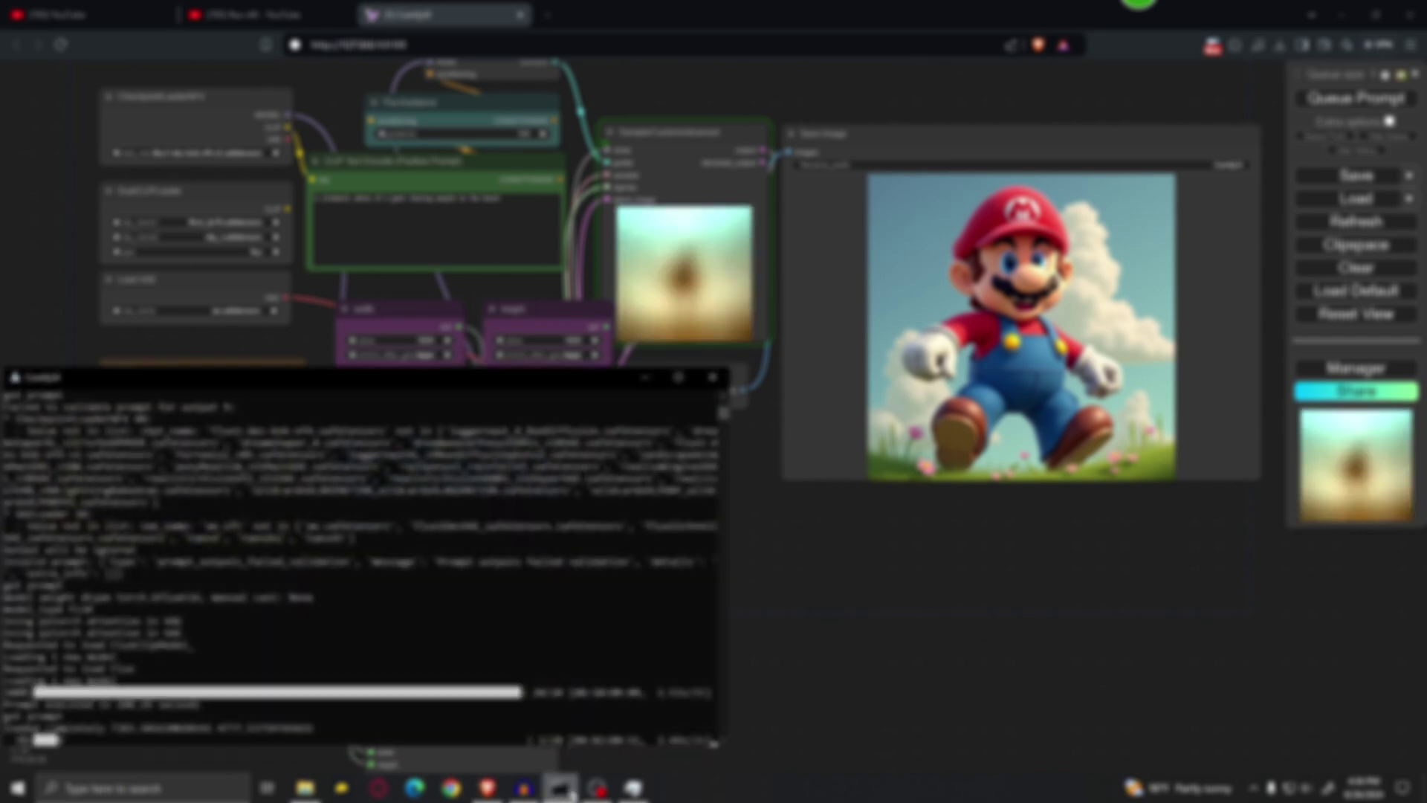
pyautogui.click(633, 788)
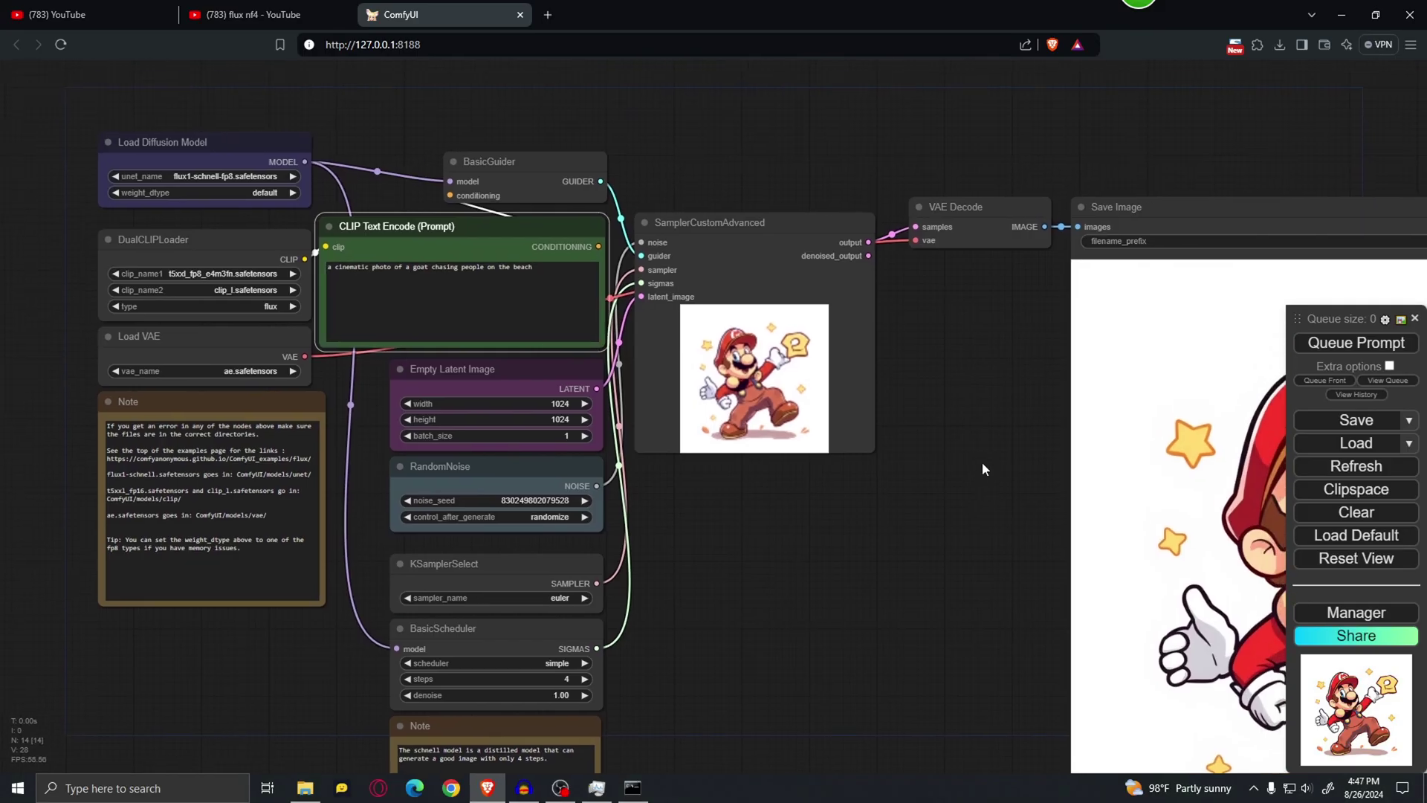
# Queue another goat-on-the-beach generation with the flux1-schnell model.
pyautogui.scroll(-2, 981, 468)
pyautogui.scroll(3, 956, 506)
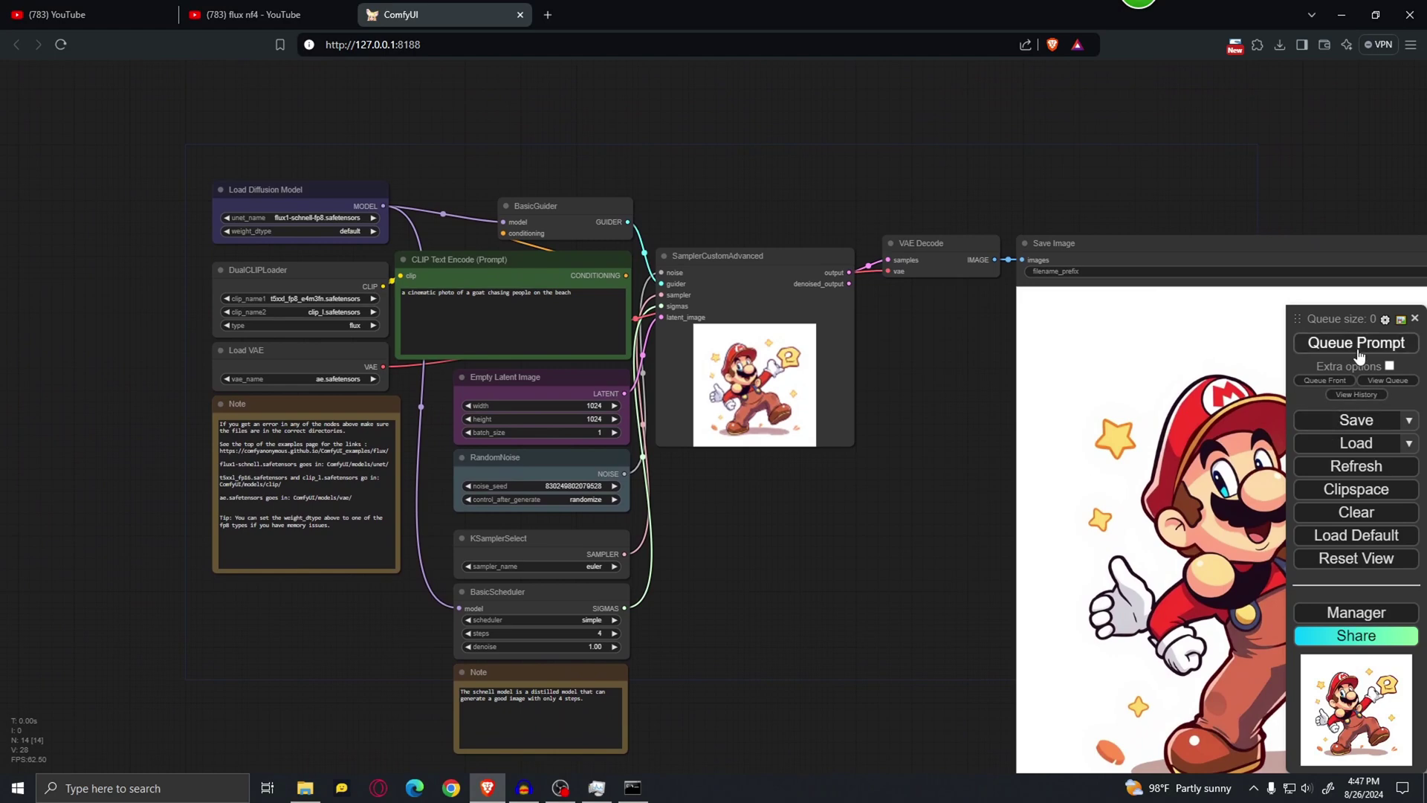
pyautogui.scroll(2, 830, 556)
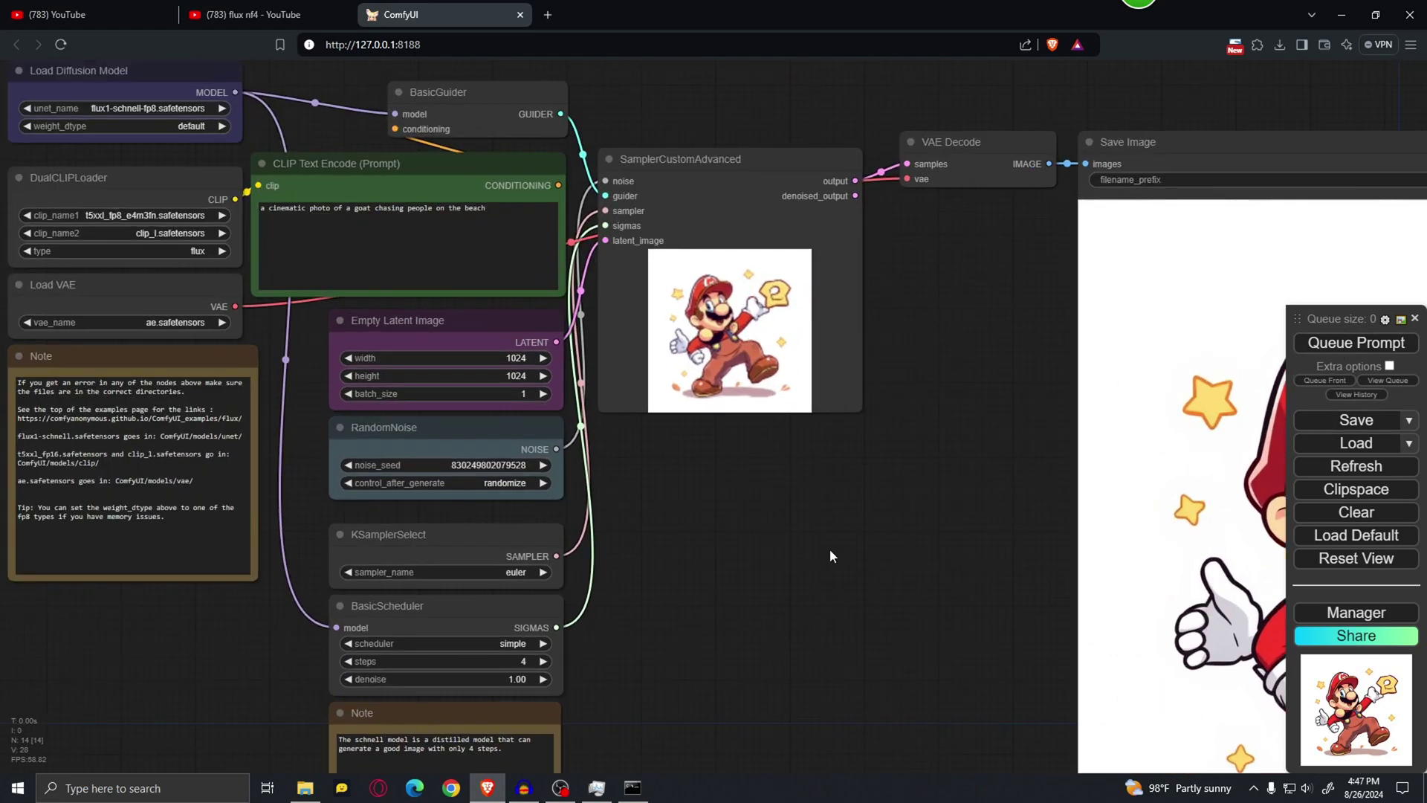
pyautogui.moveTo(829, 556); pyautogui.dragTo(1023, 616)
pyautogui.moveTo(1037, 627); pyautogui.dragTo(656, 427)
pyautogui.scroll(-3, 931, 609)
pyautogui.click(1354, 343)
pyautogui.scroll(-2, 863, 438)
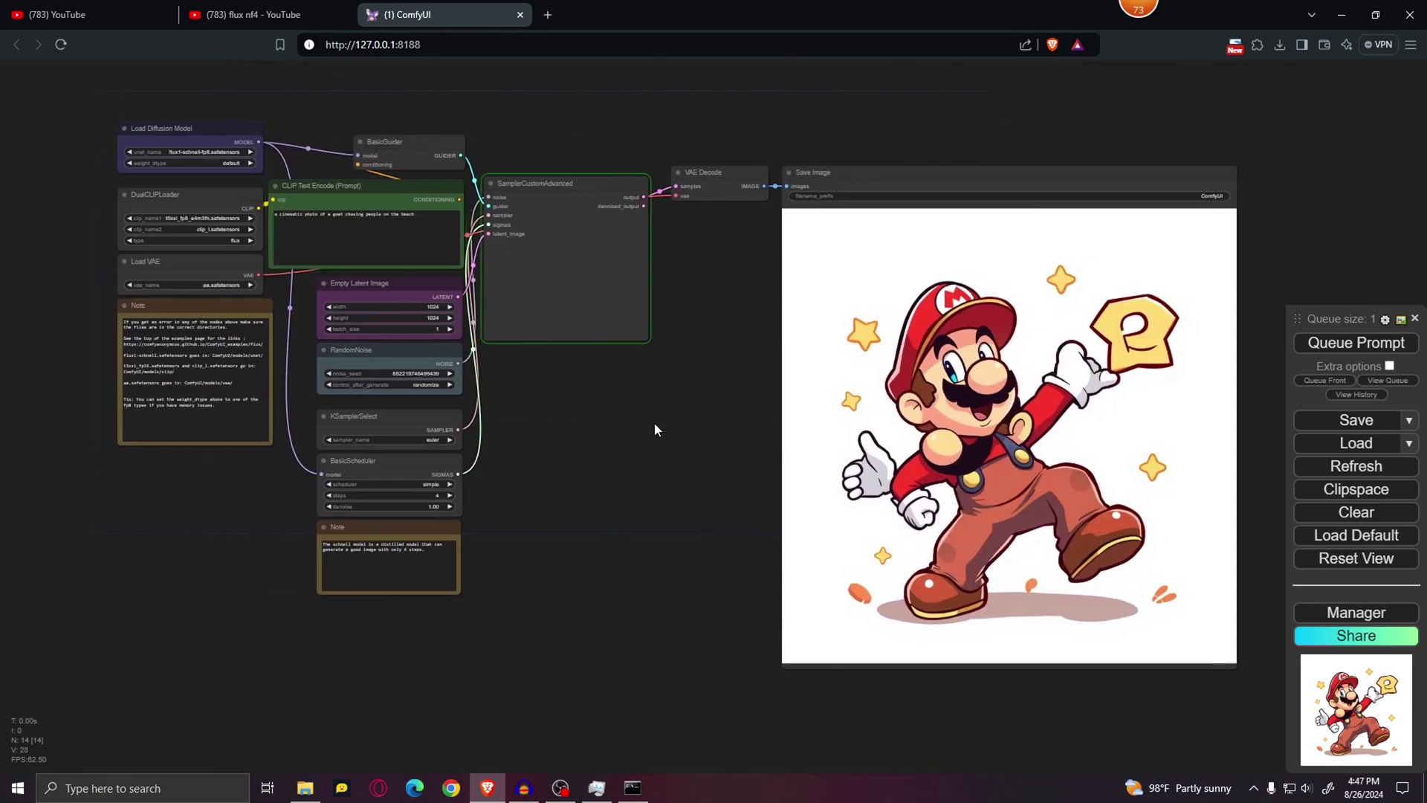
# Move the ComfyUI console to the bottom-left and briefly check the resource monitor.
pyautogui.click(633, 788)
pyautogui.moveTo(372, 20); pyautogui.dragTo(353, 389)
pyautogui.click(596, 788)
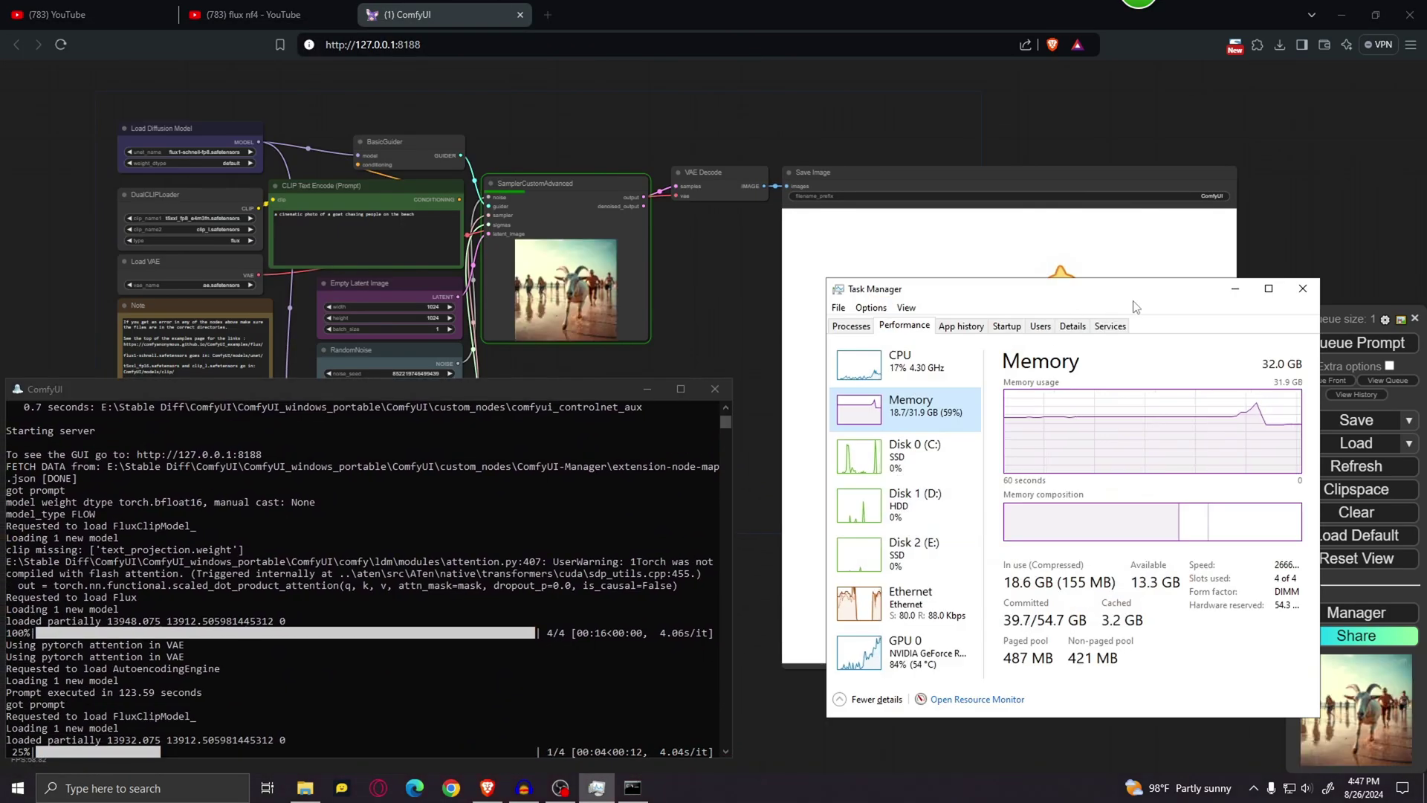
pyautogui.click(596, 788)
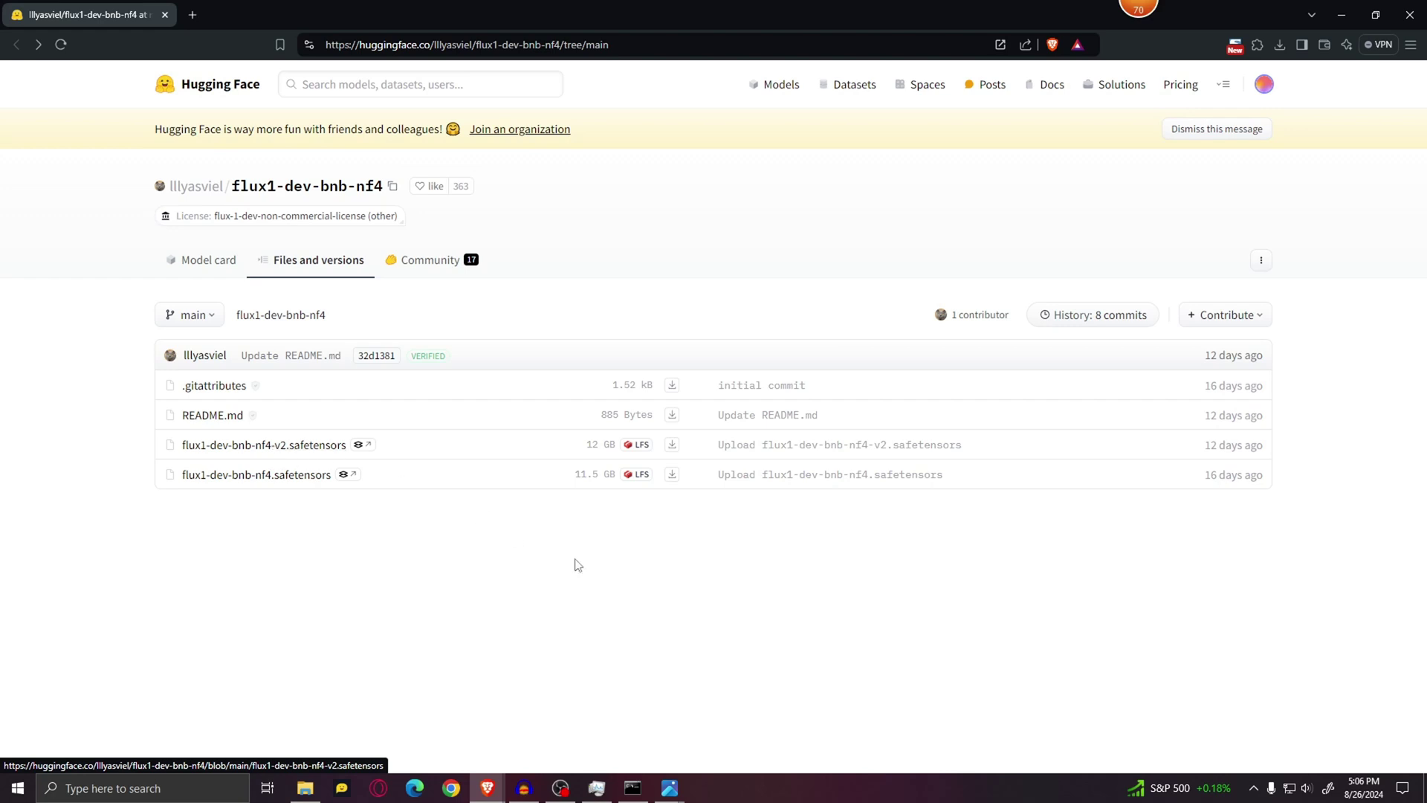
# Download flux1-dev-bnb-nf4-v2.safetensors into E:\Stable Diff\ComfyUI\ComfyUI_windows_portable\ComfyUI\models\checkpoints.
pyautogui.click(672, 446)
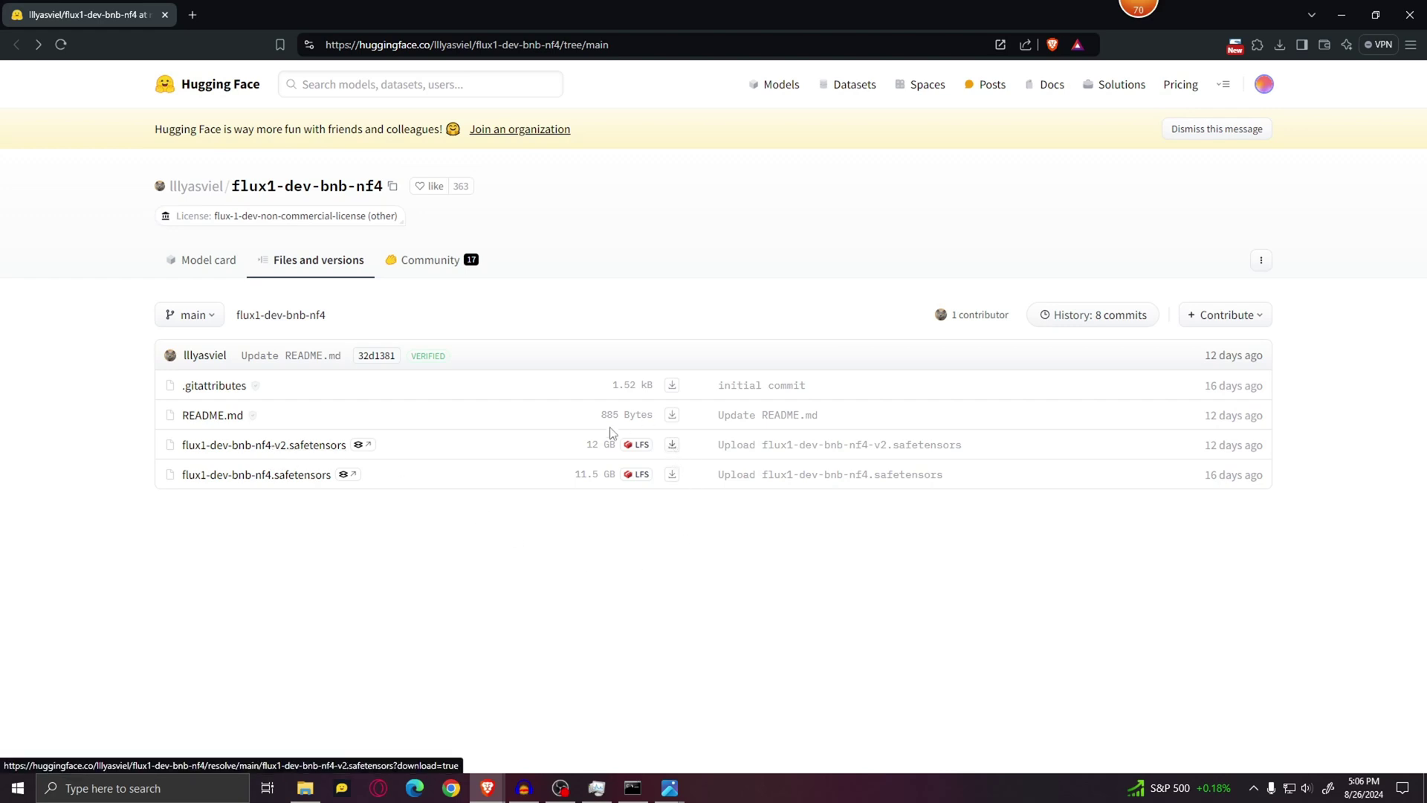
pyautogui.scroll(-2, 656, 455)
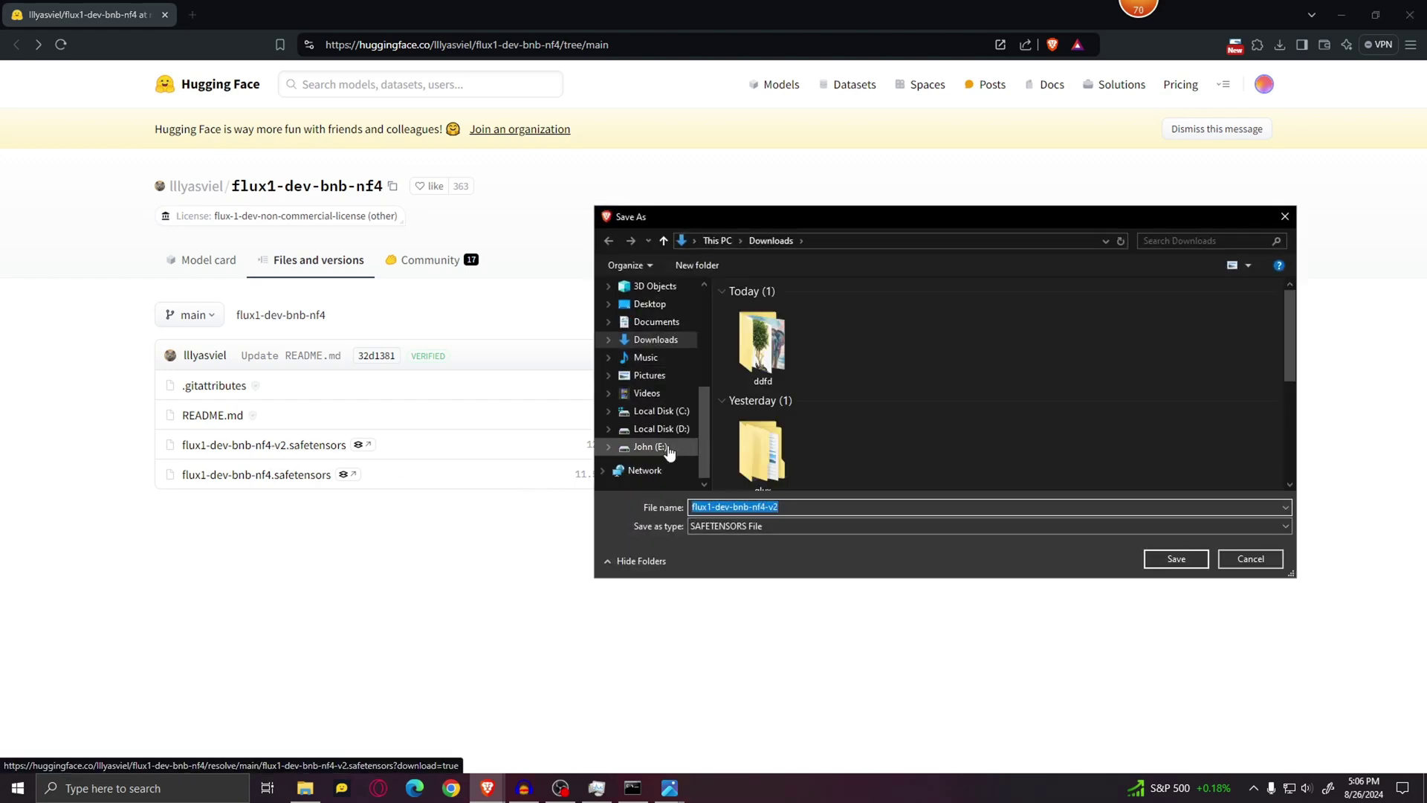
pyautogui.click(651, 447)
pyautogui.doubleClick(929, 439)
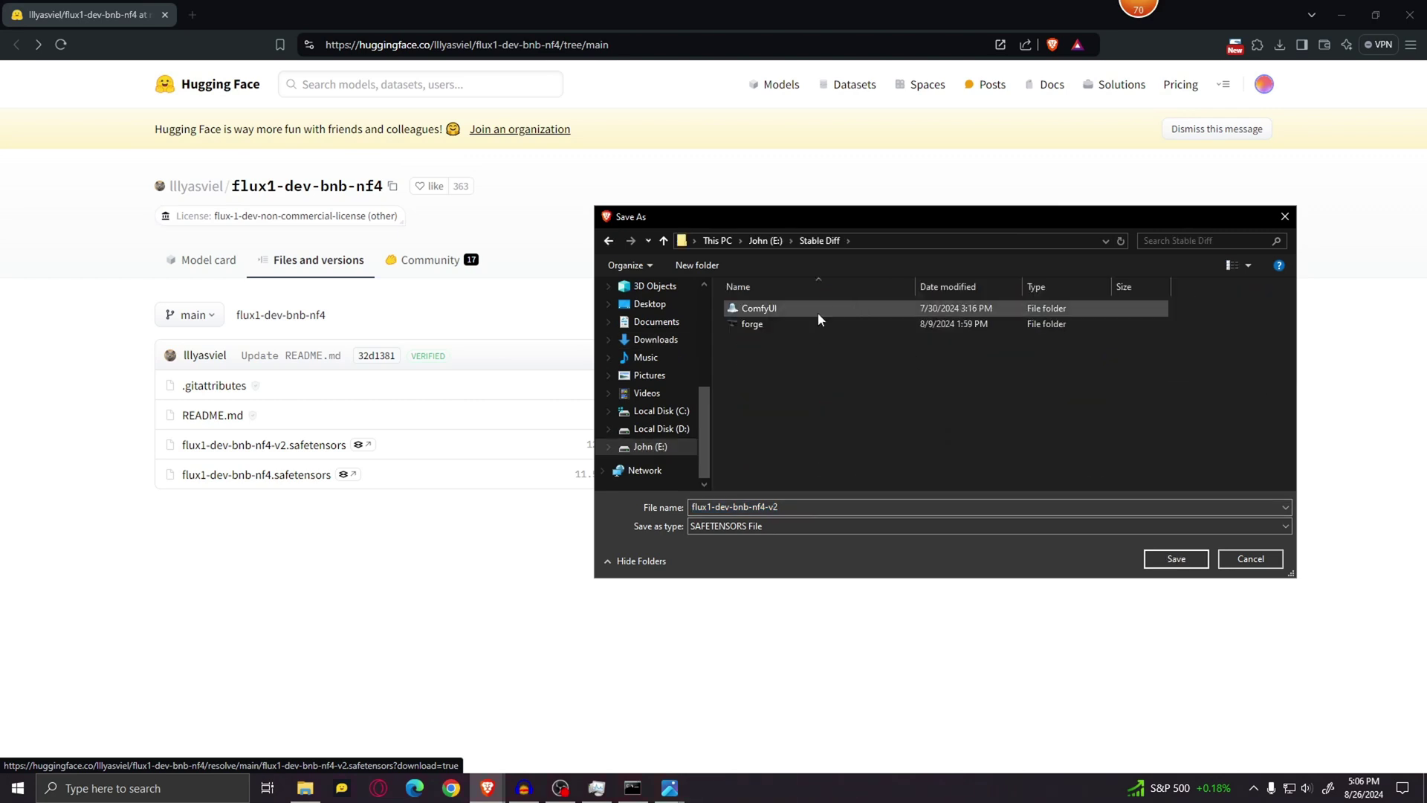
pyautogui.doubleClick(793, 310)
pyautogui.doubleClick(795, 309)
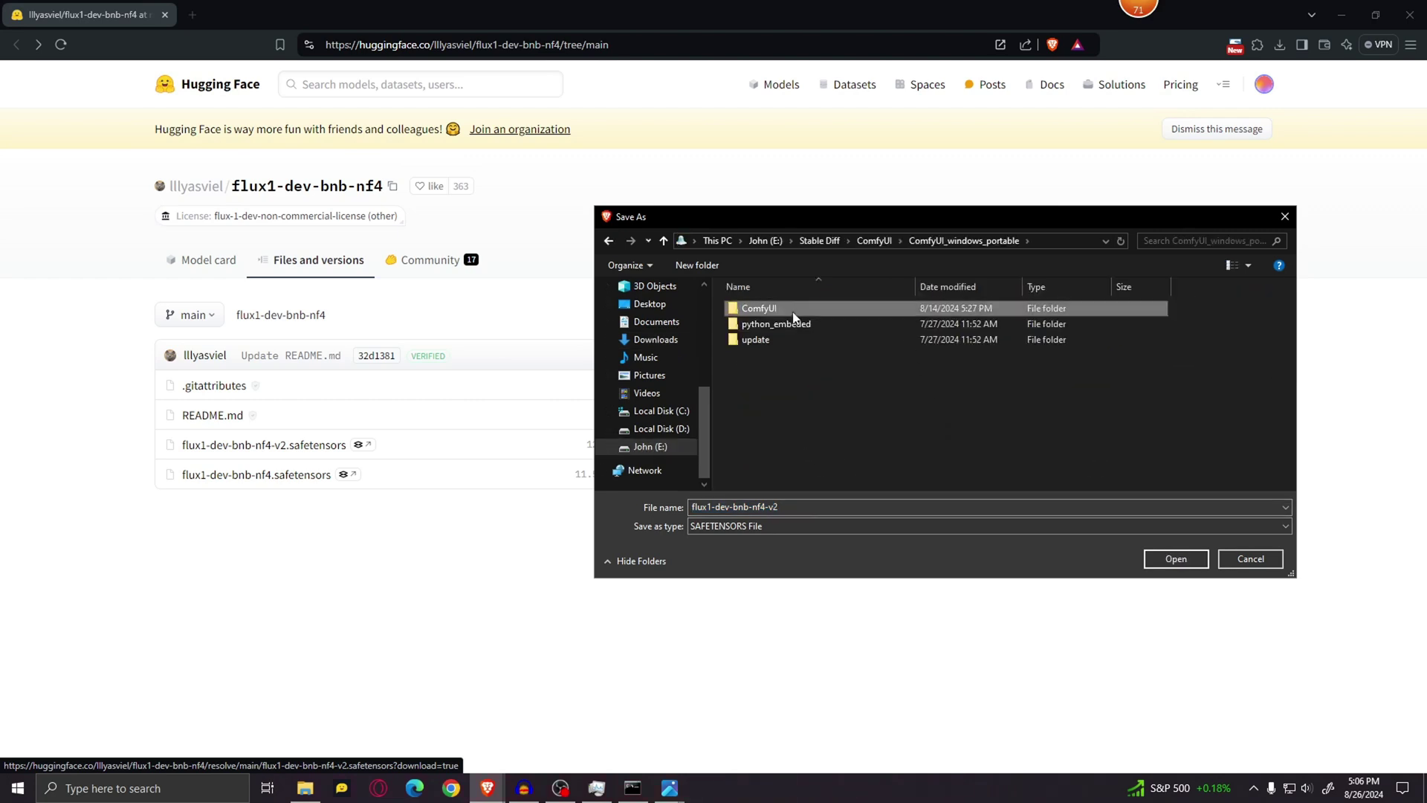
pyautogui.doubleClick(795, 308)
pyautogui.scroll(-5, 805, 414)
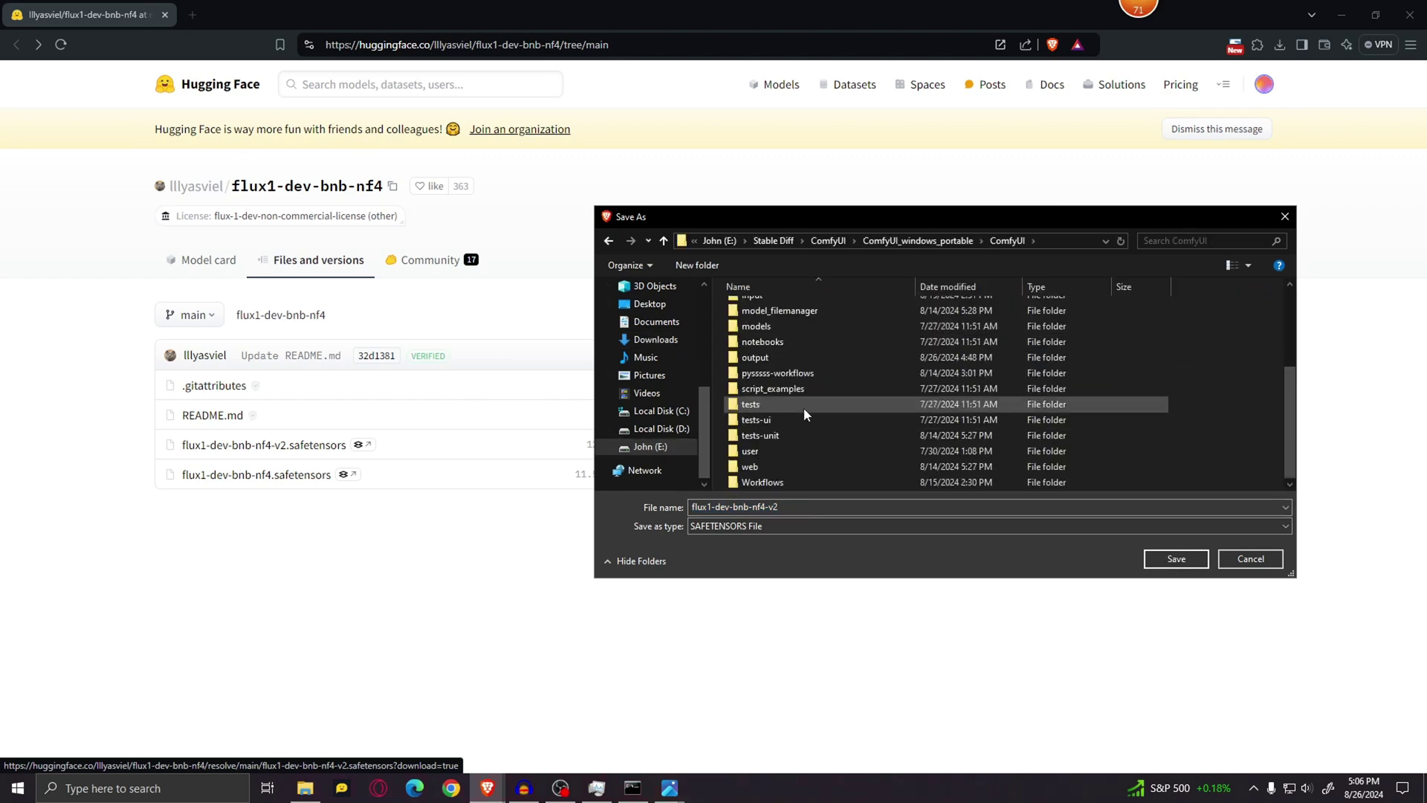
pyautogui.doubleClick(773, 327)
pyautogui.doubleClick(782, 318)
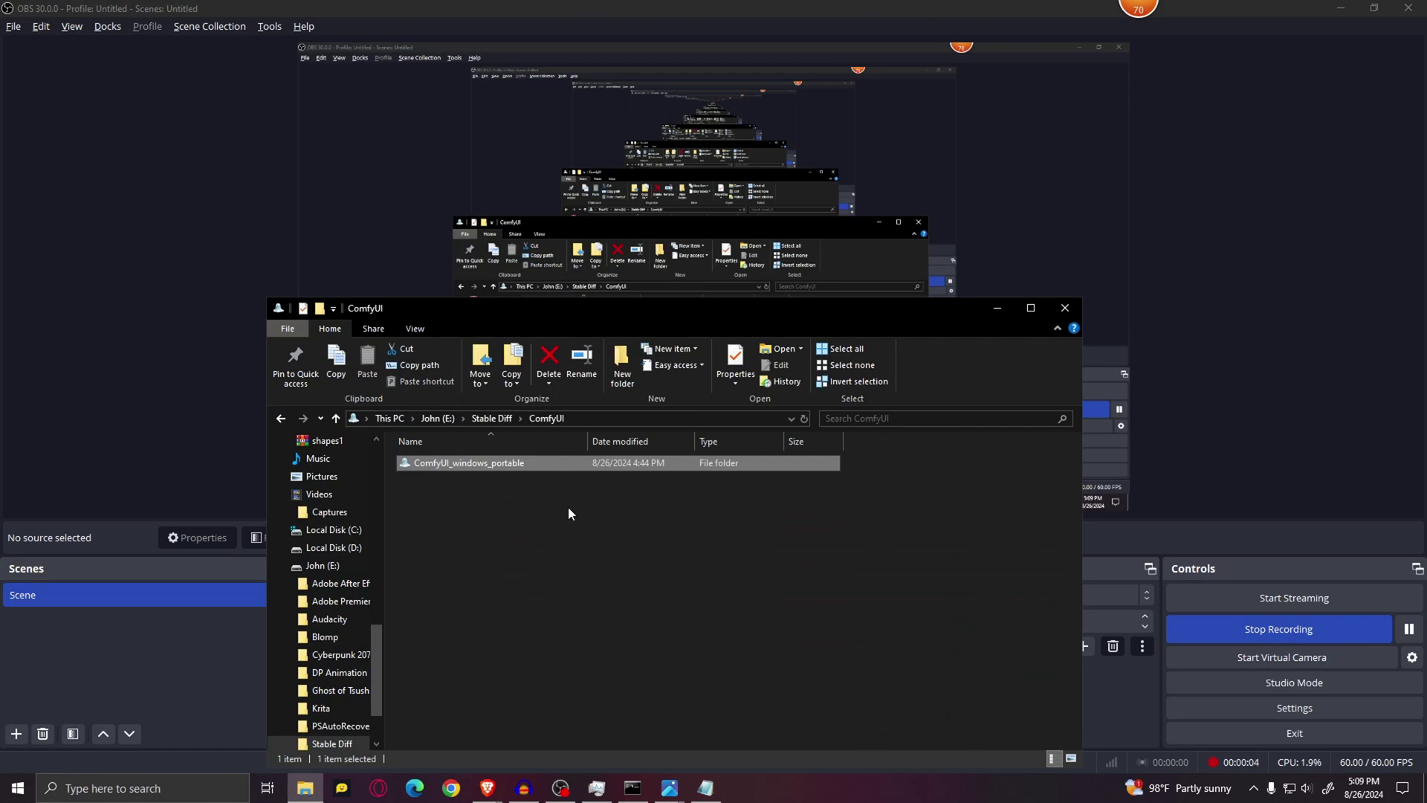
# Go into ComfyUI_windows_portable\ComfyUI\custom_nodes and launch cmd from its address bar.
pyautogui.doubleClick(519, 464)
pyautogui.doubleClick(519, 464)
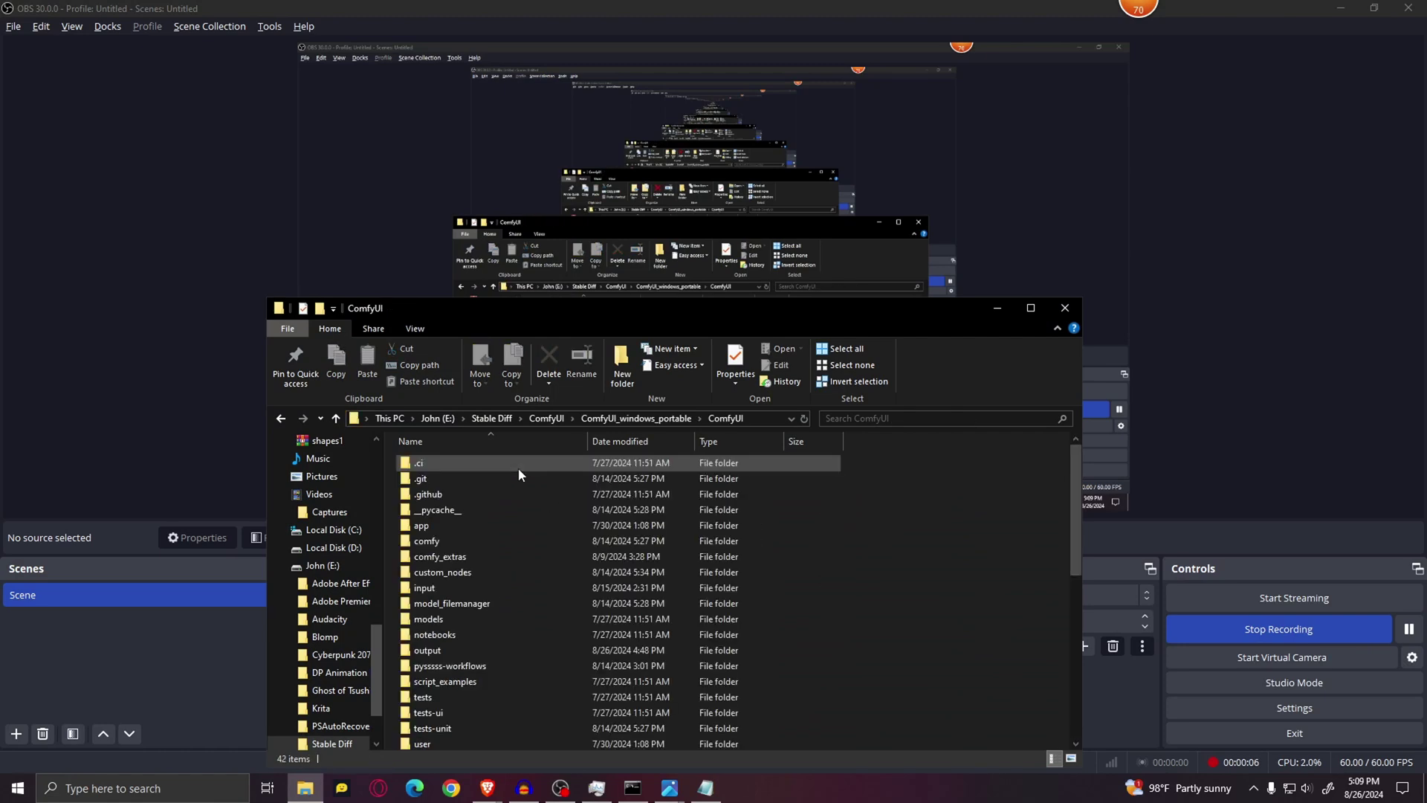
pyautogui.doubleClick(484, 571)
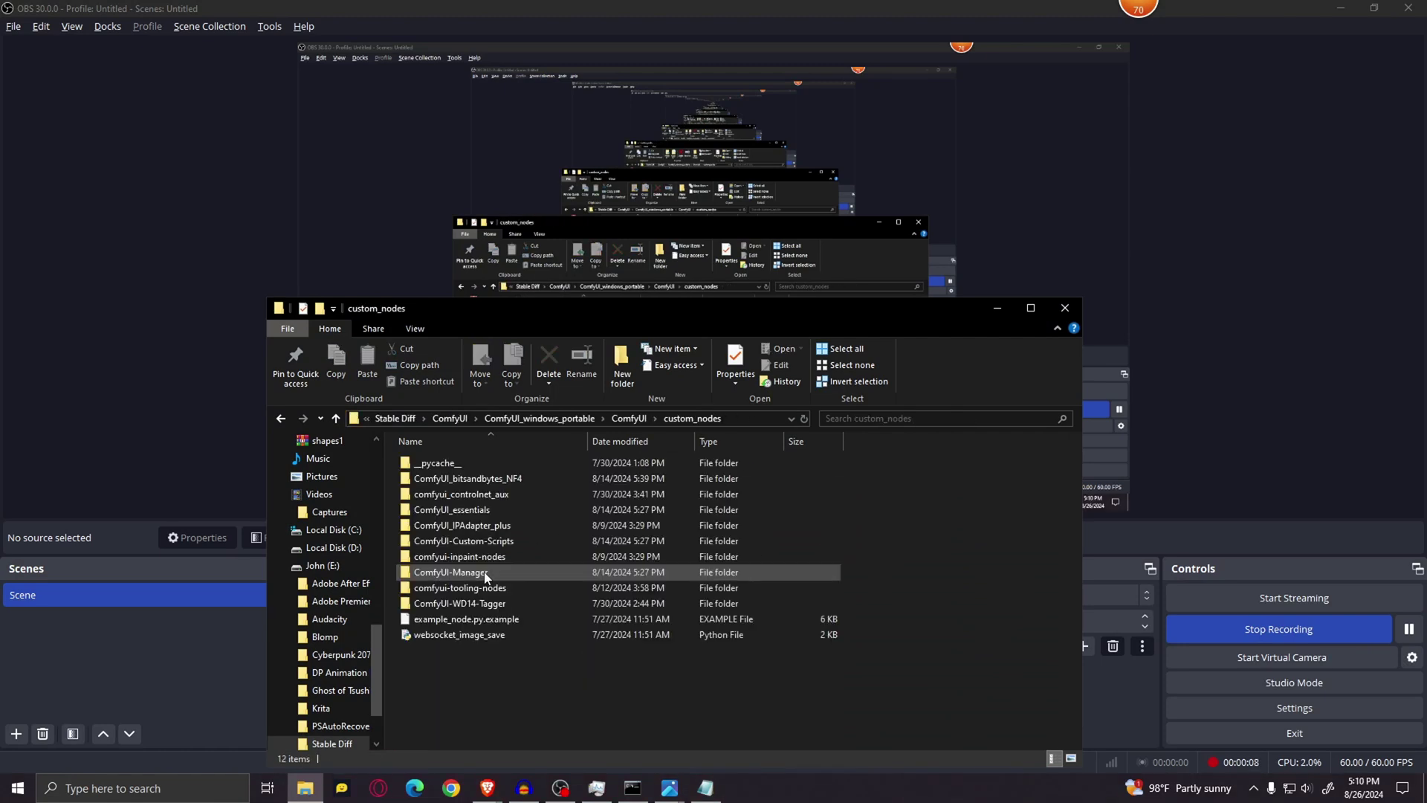
pyautogui.click(745, 415)
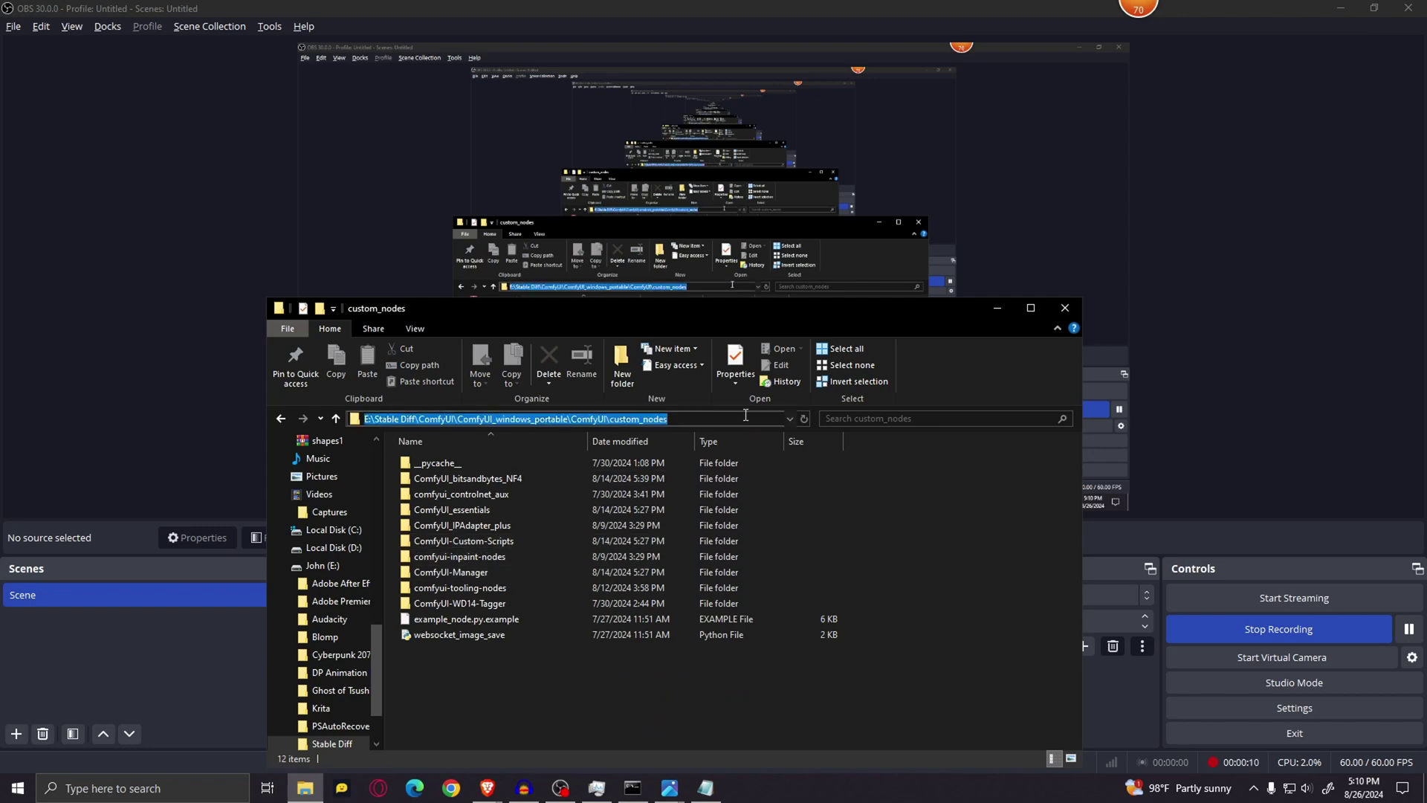
pyautogui.write('cmd')
pyautogui.press('Return')
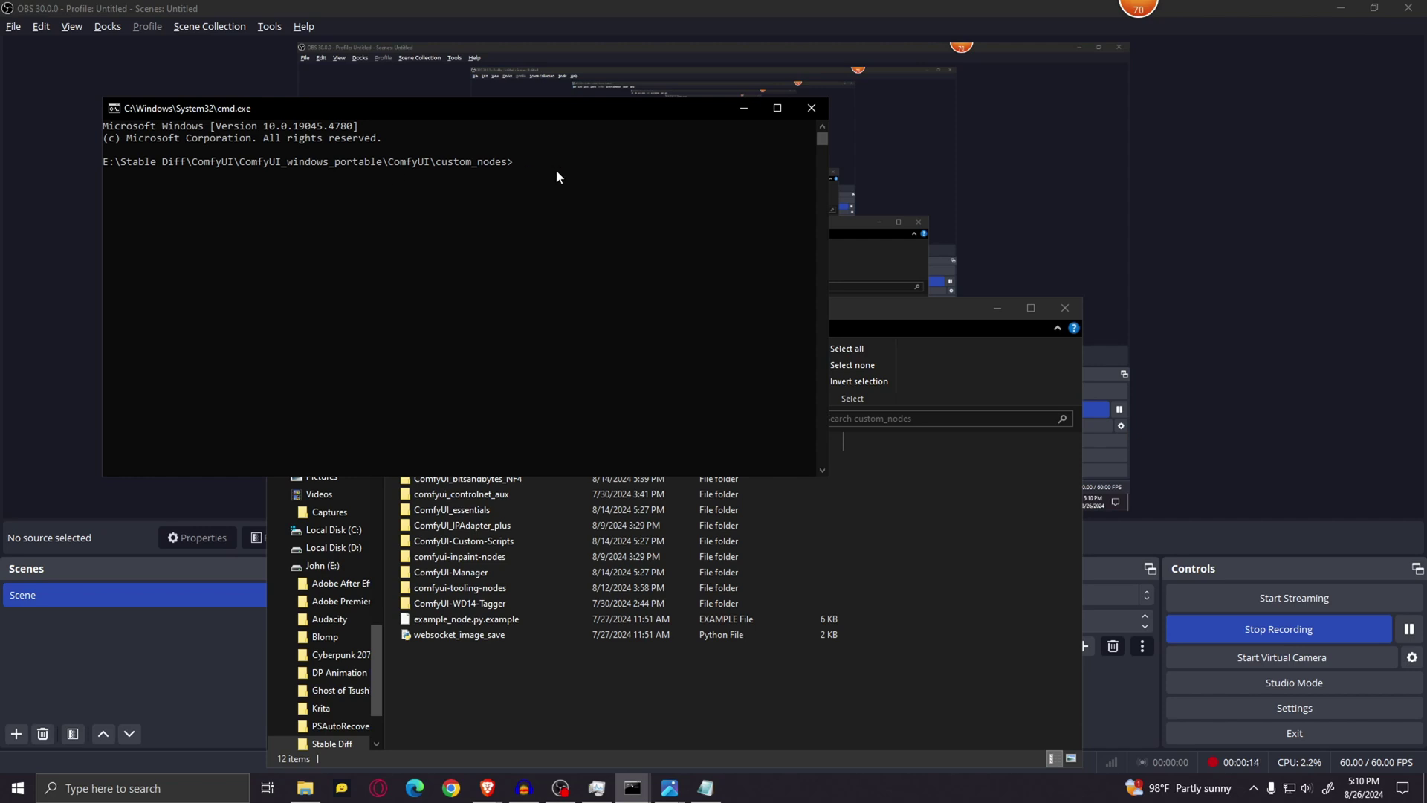
# Paste the ComfyUI_bitsandbytes_NF4 git clone command from Notepad into the custom_nodes command prompt.
pyautogui.click(706, 788)
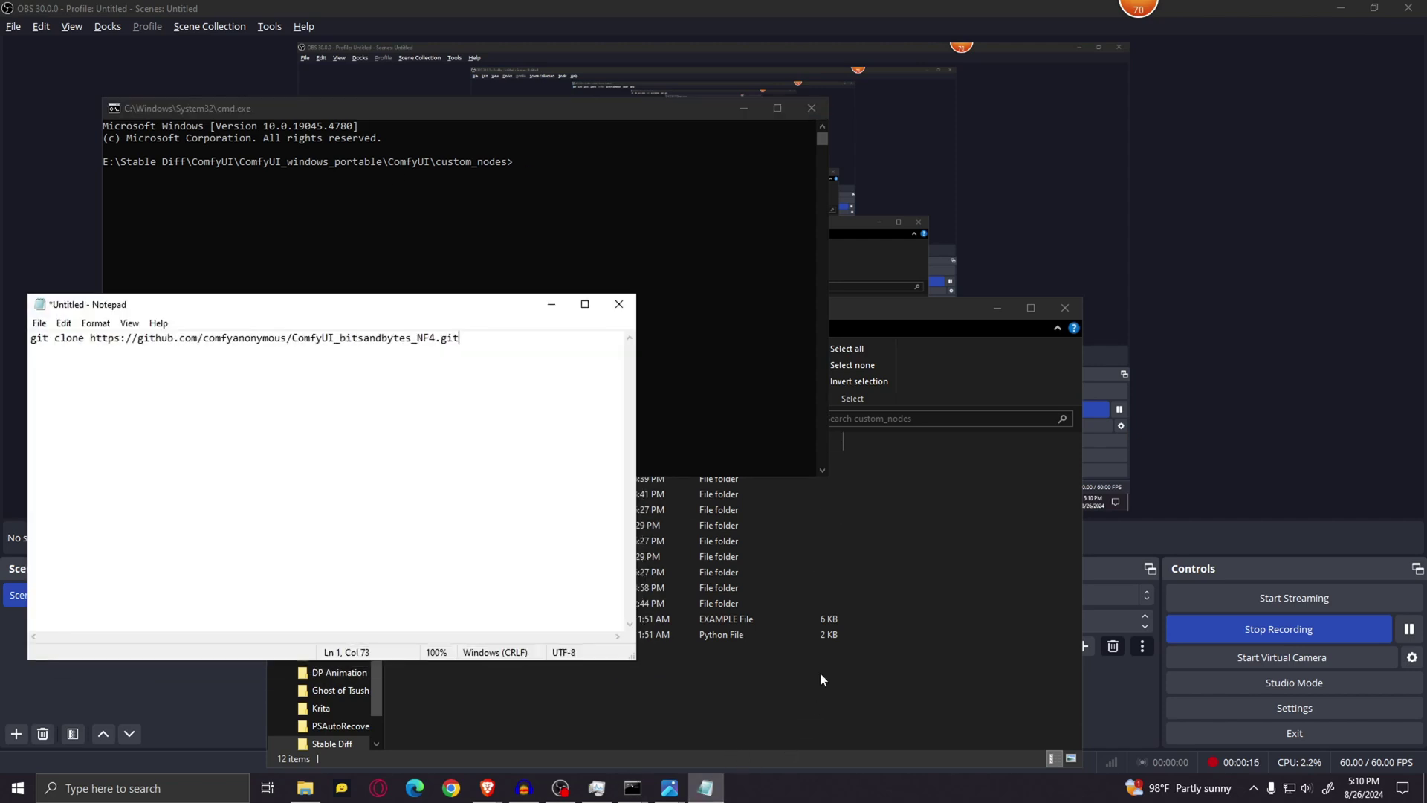
pyautogui.moveTo(464, 339); pyautogui.dragTo(437, 339)
pyautogui.moveTo(306, 346); pyautogui.dragTo(4, 357)
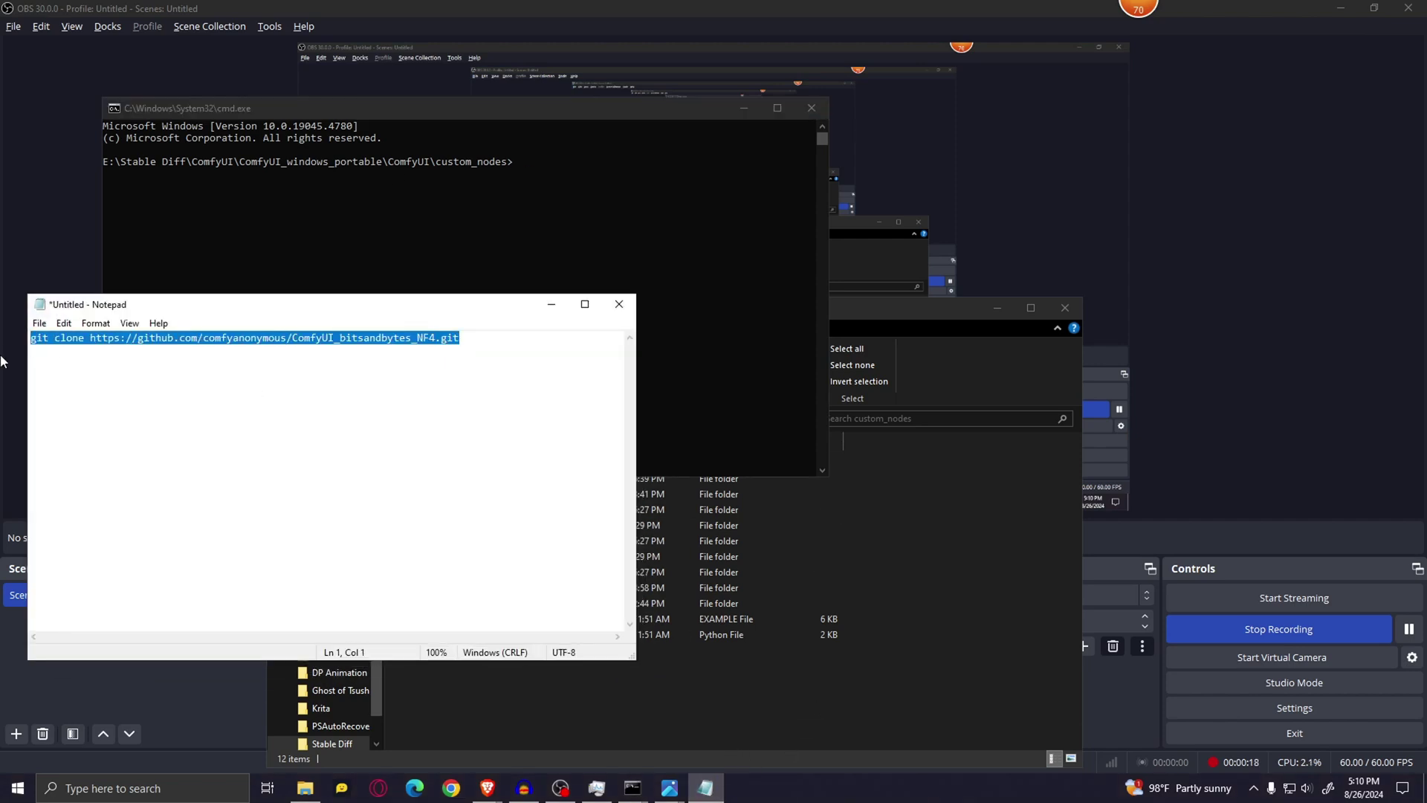
pyautogui.hotkey('ctrl', 'c')
pyautogui.click(551, 304)
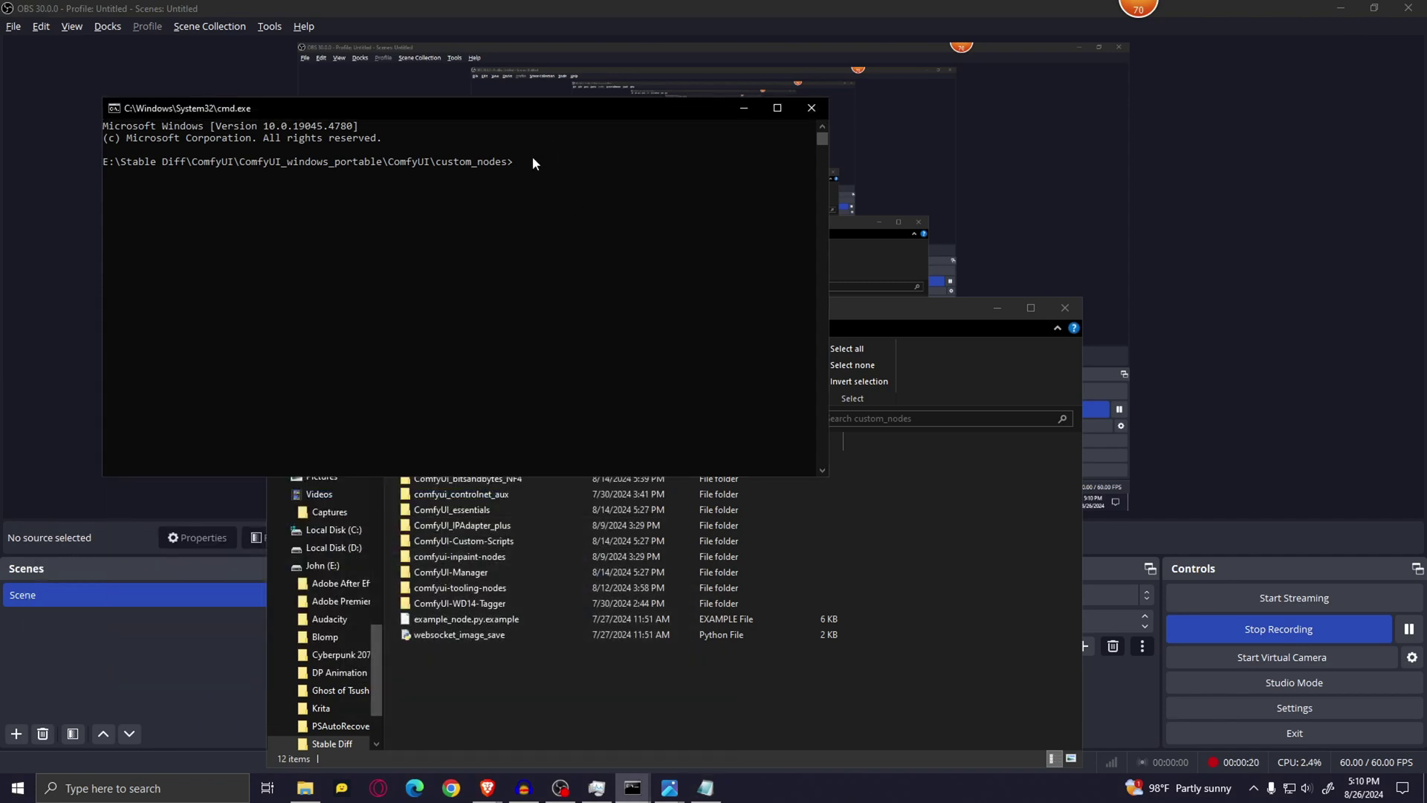
pyautogui.click(532, 156)
pyautogui.rightClick(532, 156)
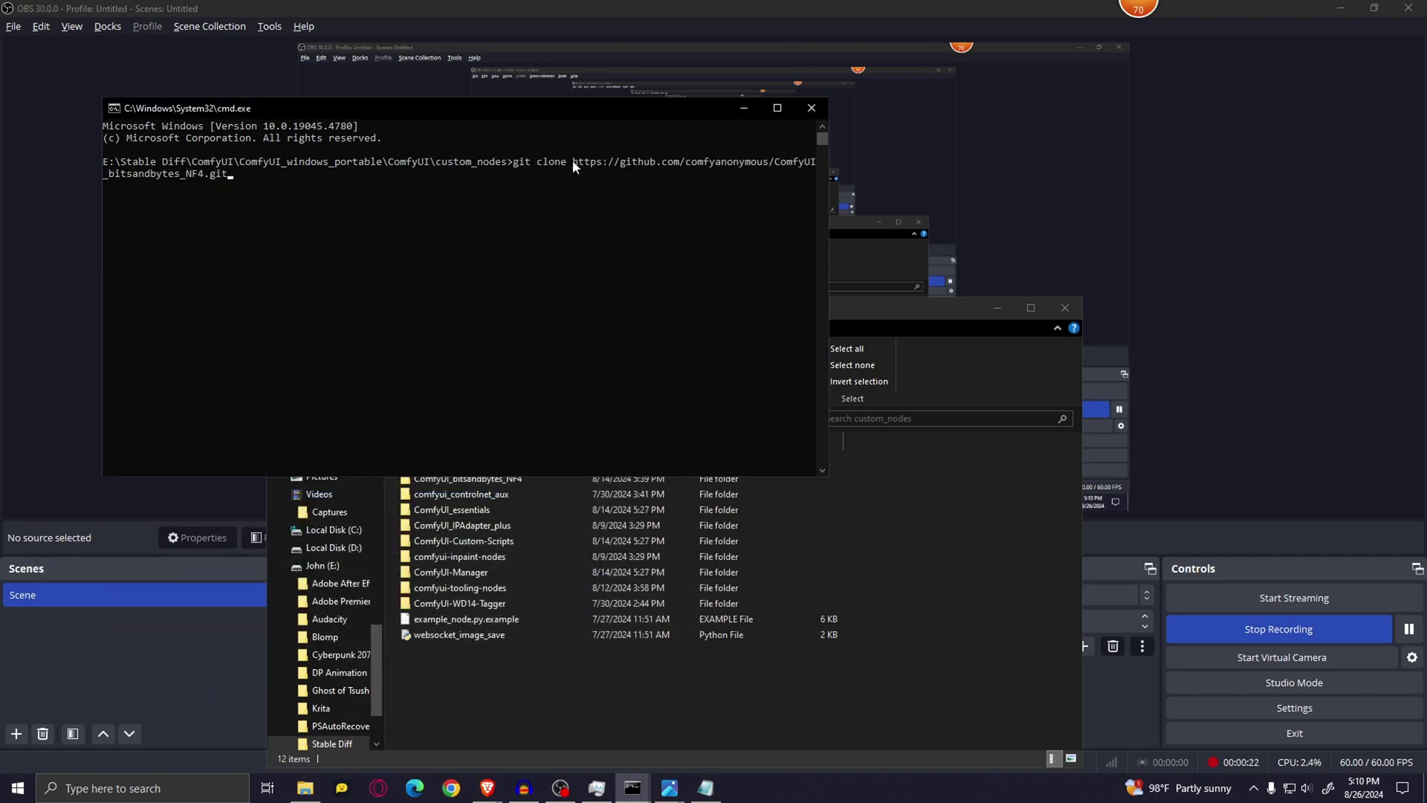
pyautogui.click(811, 108)
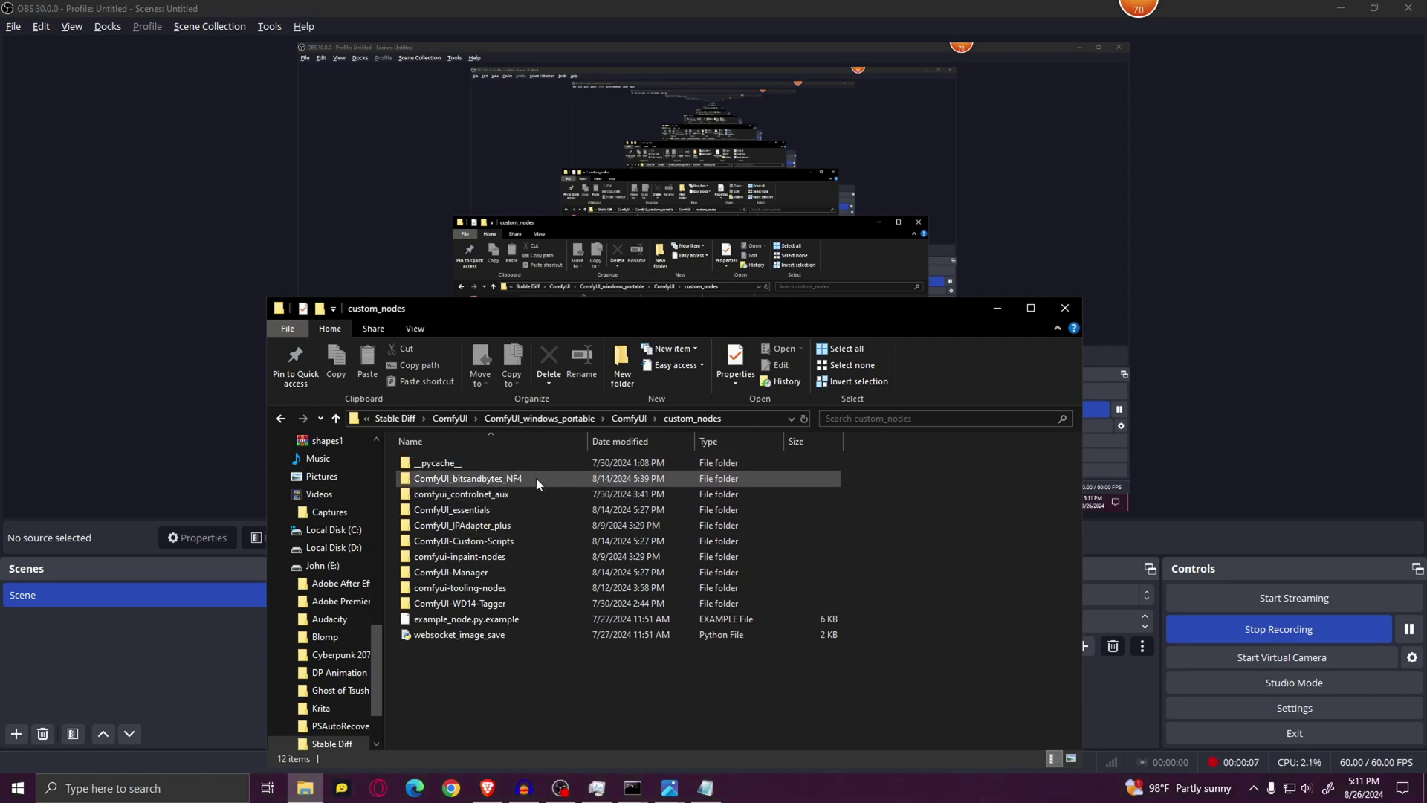
# Open a command prompt inside the ComfyUI_bitsandbytes_NF4 folder.
pyautogui.moveTo(487, 483)
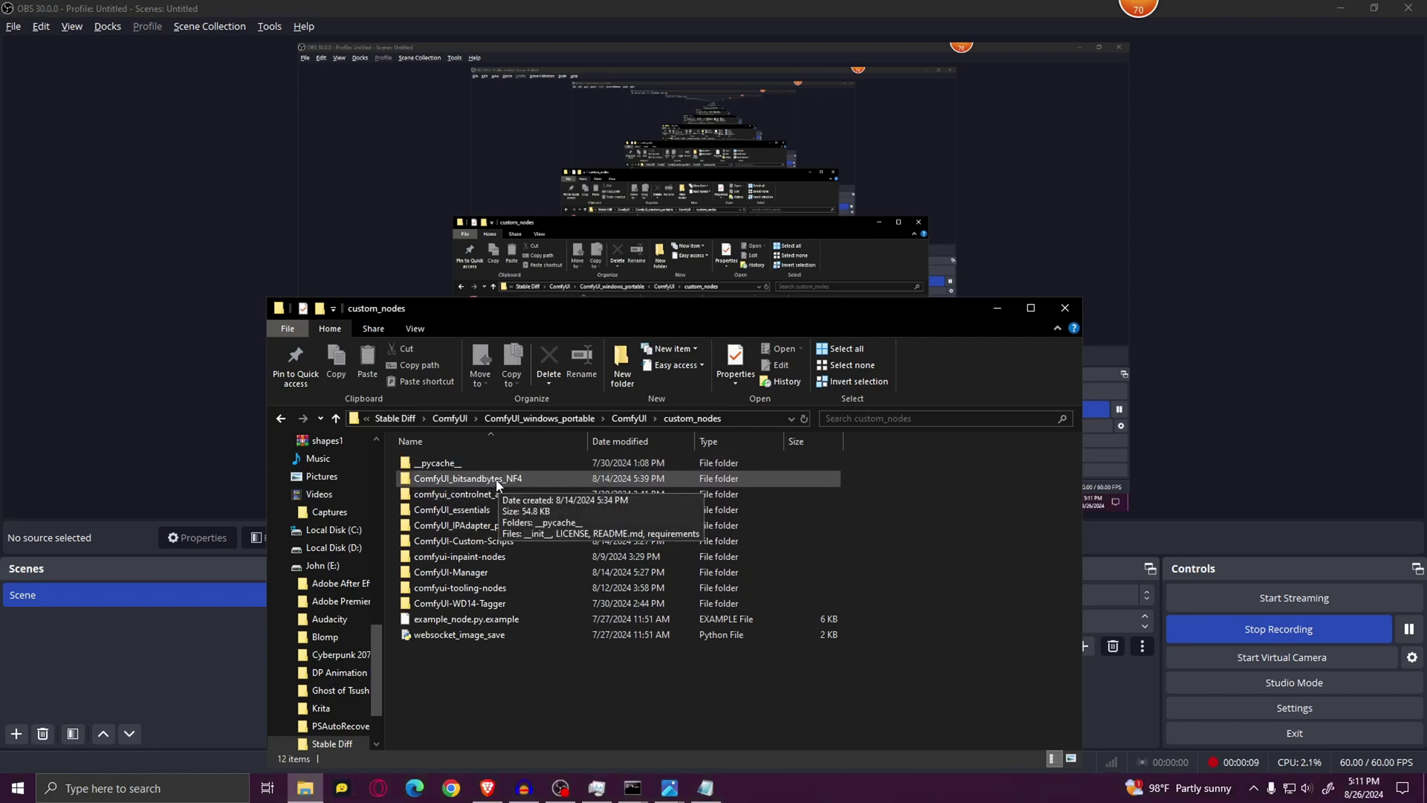
pyautogui.doubleClick(497, 480)
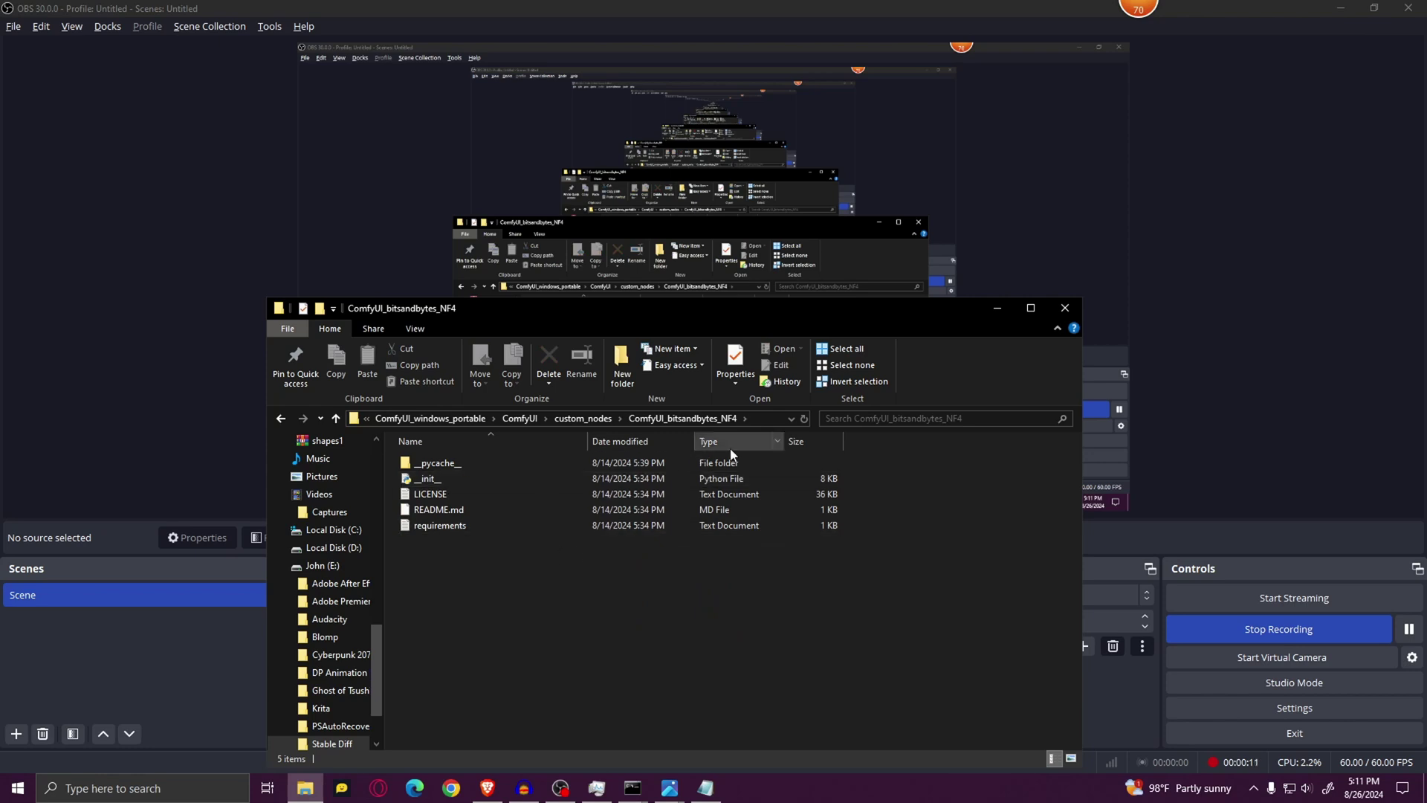
pyautogui.click(752, 415)
pyautogui.write('cmd')
pyautogui.press('Return')
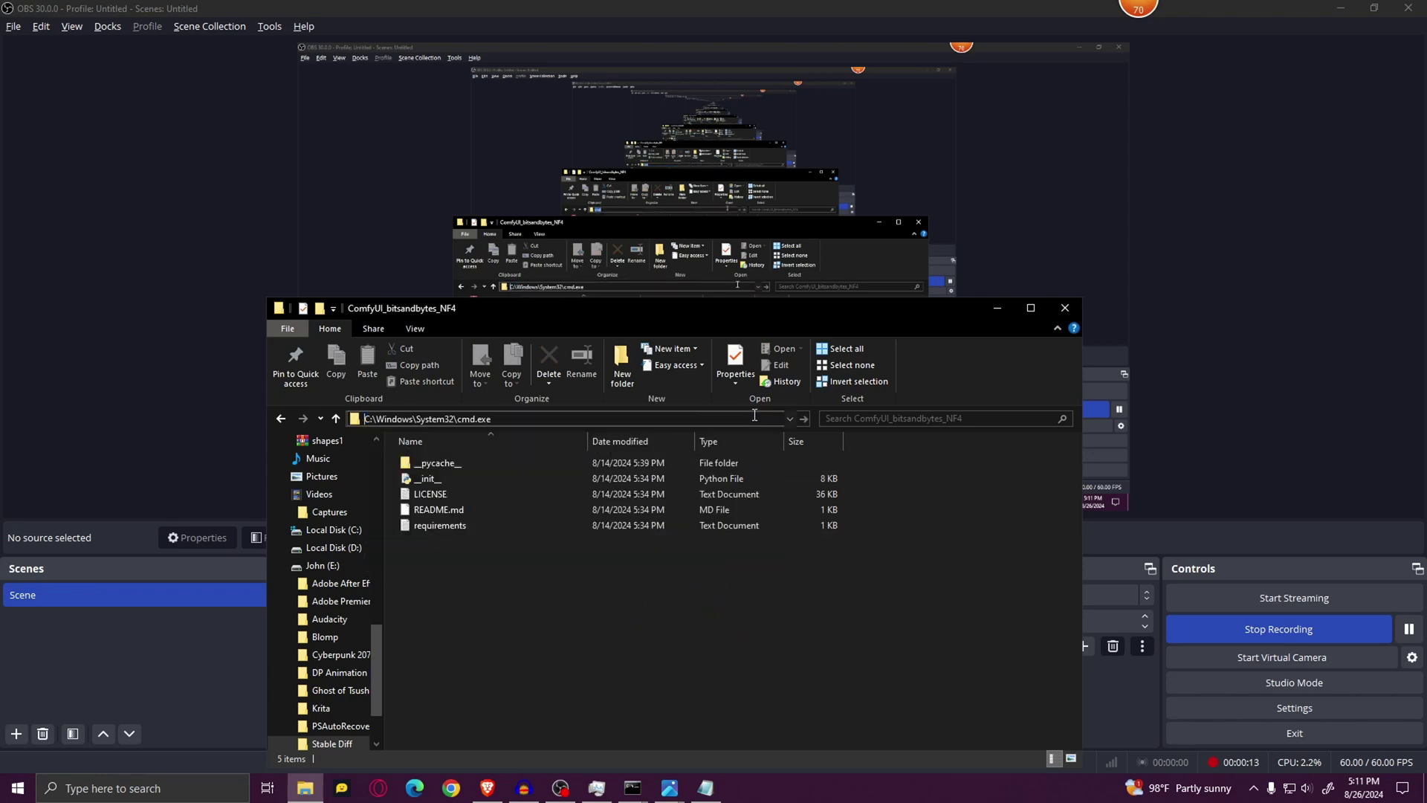
# Paste 'pip install -r requirements.txt' from the notes into the command prompt.
pyautogui.click(705, 788)
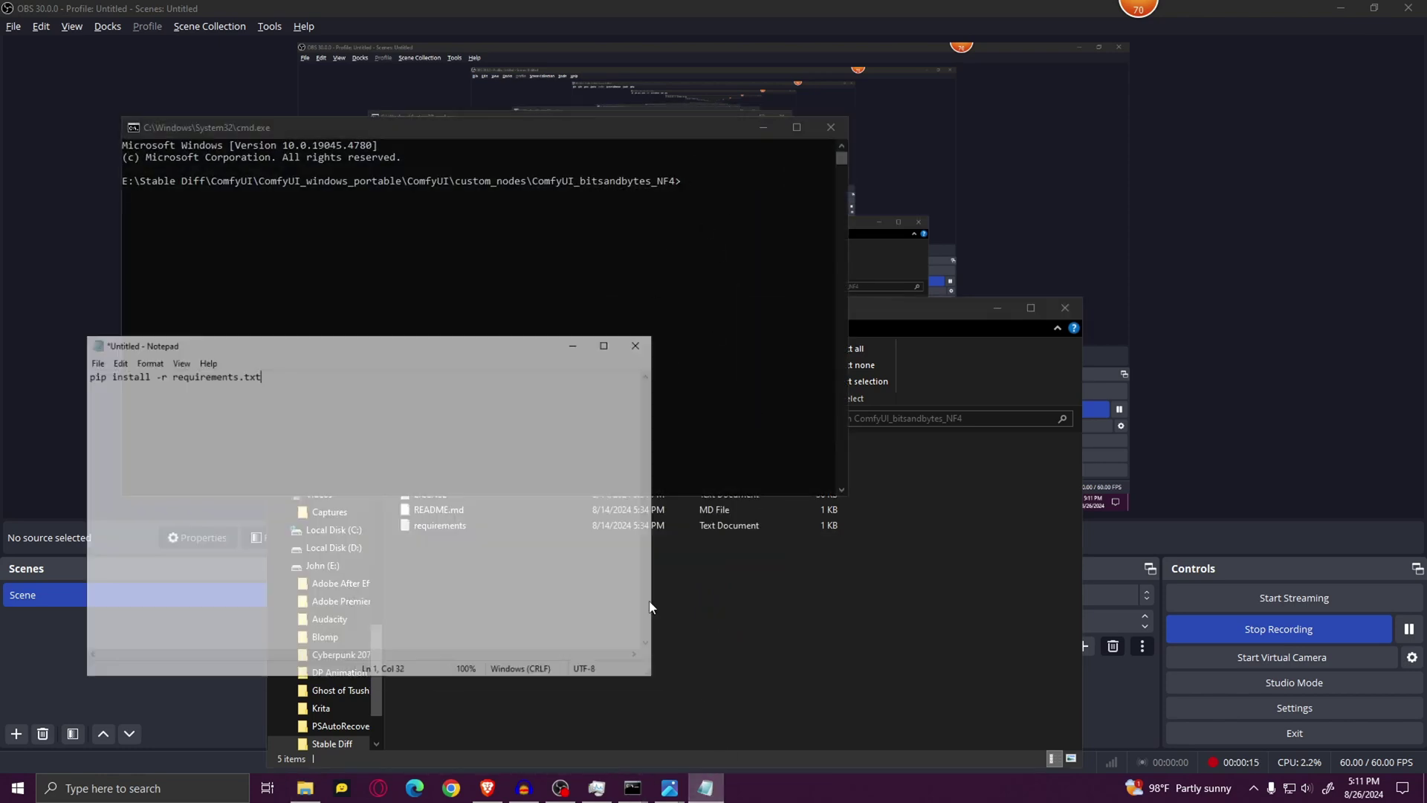
pyautogui.moveTo(257, 343); pyautogui.dragTo(14, 352)
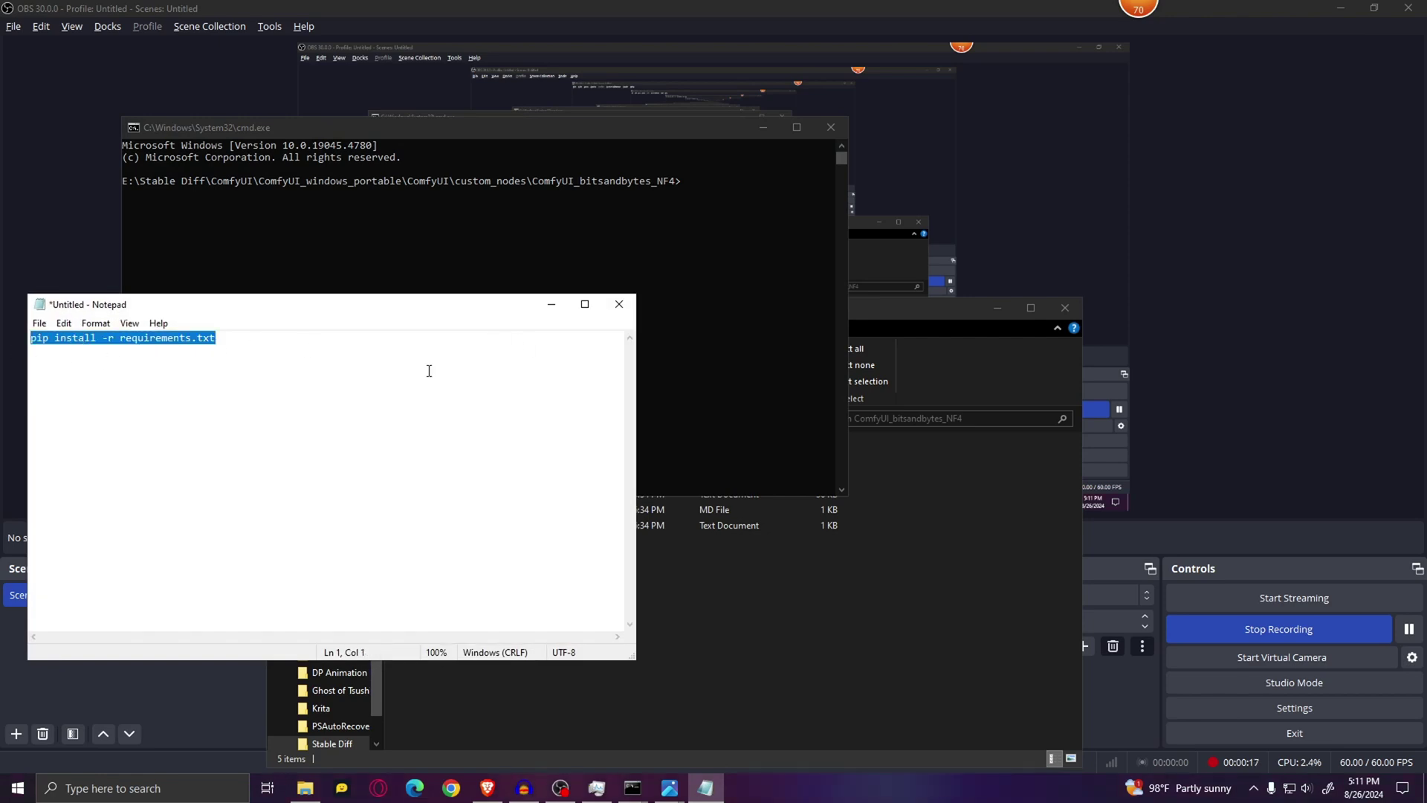
pyautogui.click(551, 304)
pyautogui.click(697, 181)
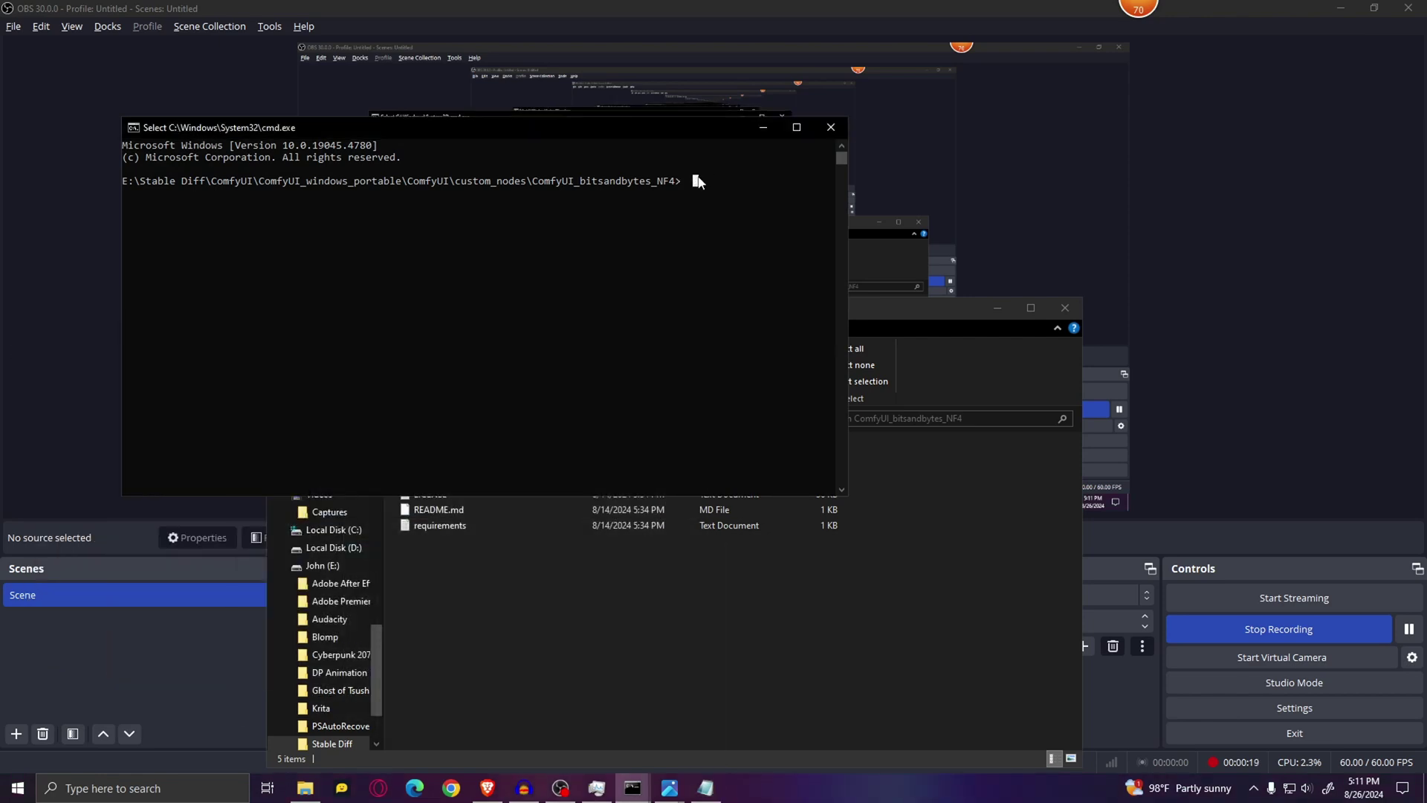
pyautogui.rightClick(698, 181)
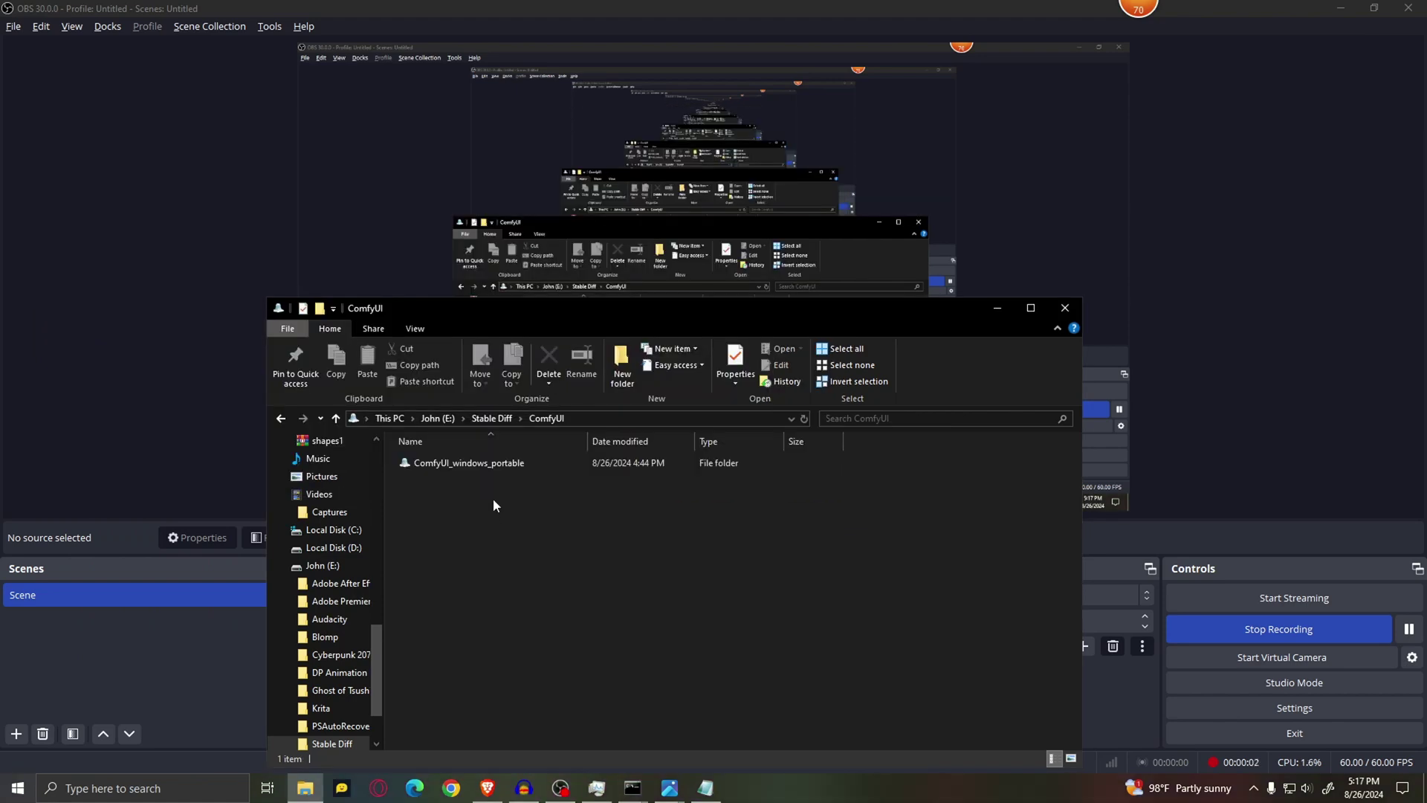
# Browse to ComfyUI_windows_portable\ComfyUI\custom_nodes\ComfyUI-Manager in File Explorer.
pyautogui.click(479, 464)
pyautogui.doubleClick(479, 464)
pyautogui.doubleClick(482, 465)
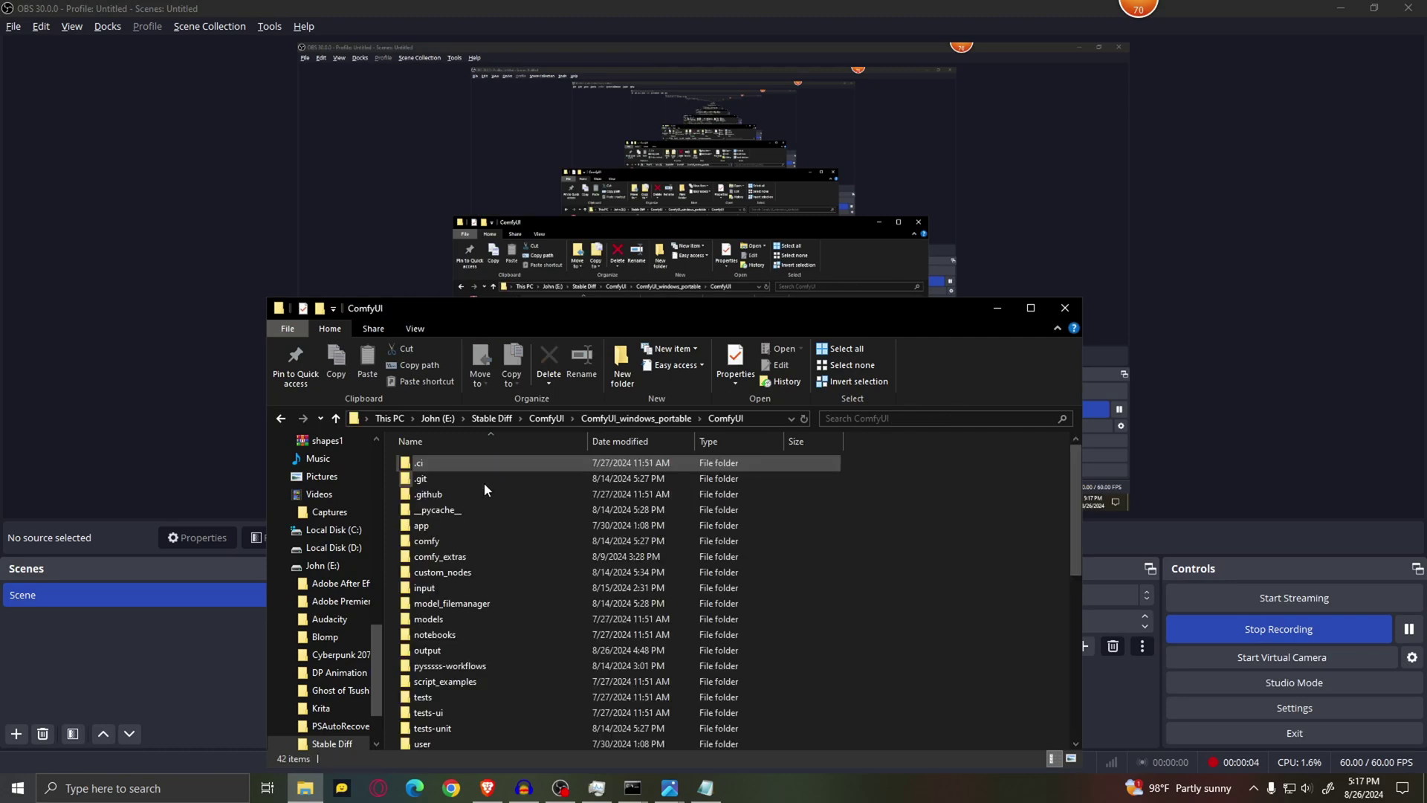
pyautogui.doubleClick(482, 571)
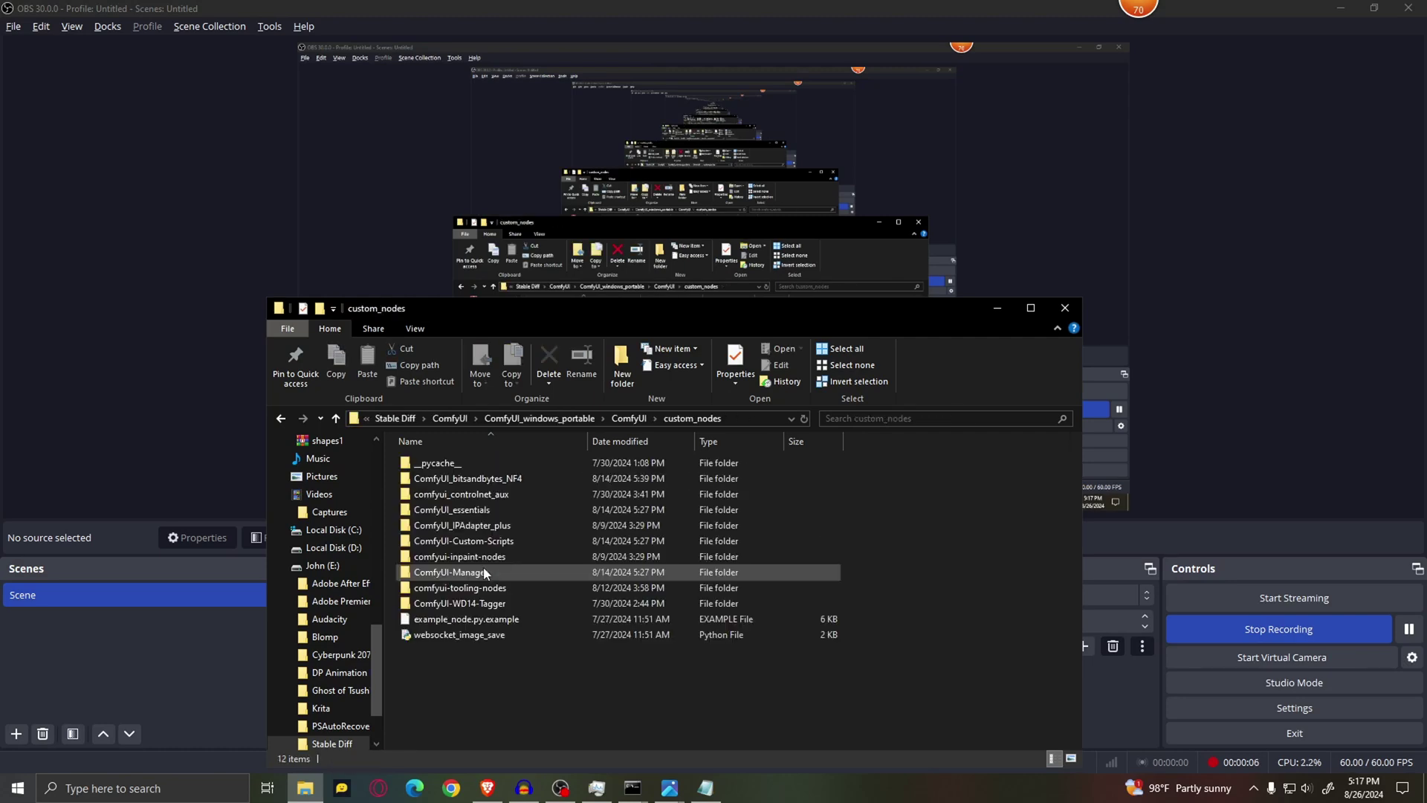
pyautogui.doubleClick(511, 571)
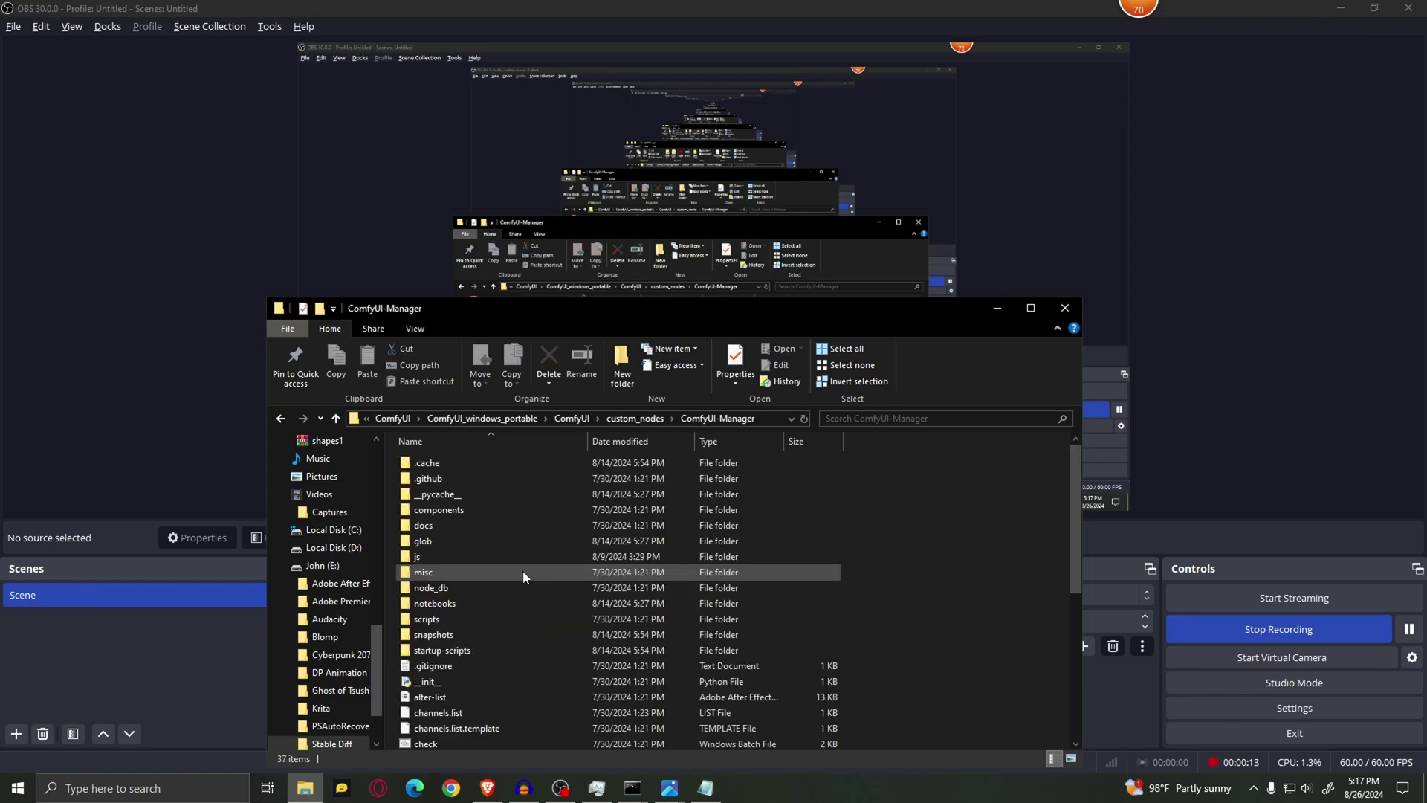
pyautogui.scroll(-5, 524, 569)
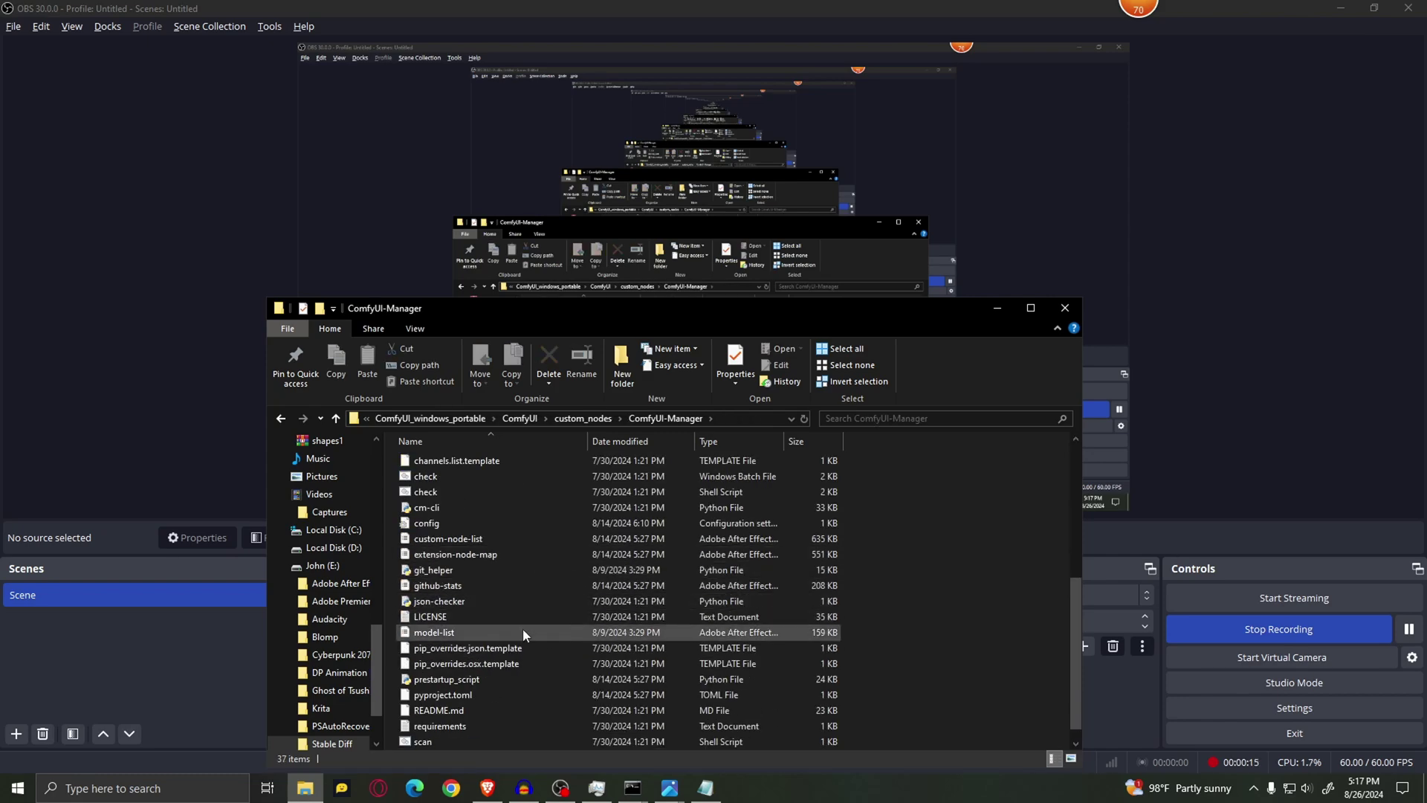
pyautogui.scroll(2, 492, 569)
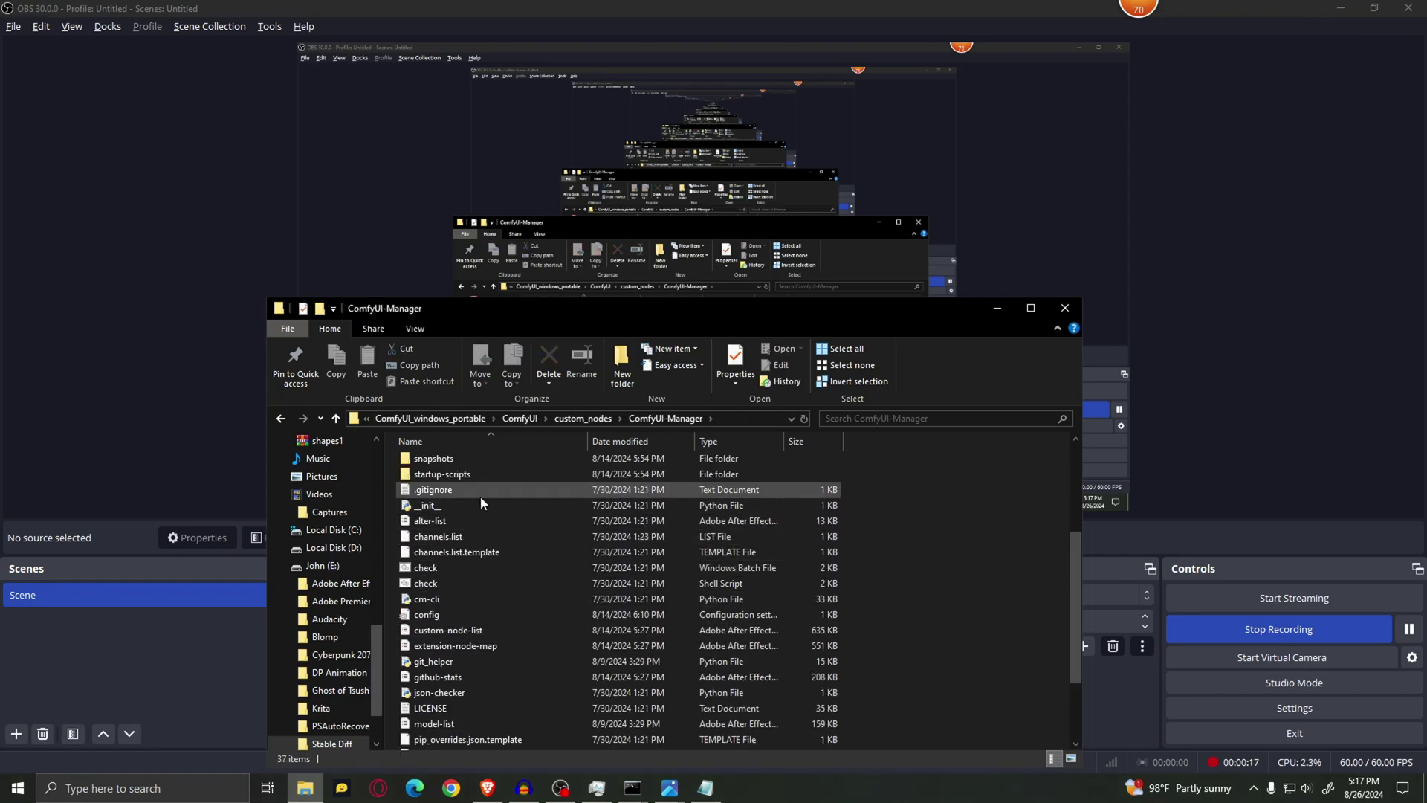
# Open the Manager's config in Notepad, confirm security_level = weak, then close it.
pyautogui.click(457, 619)
pyautogui.doubleClick(456, 617)
pyautogui.scroll(-1, 180, 483)
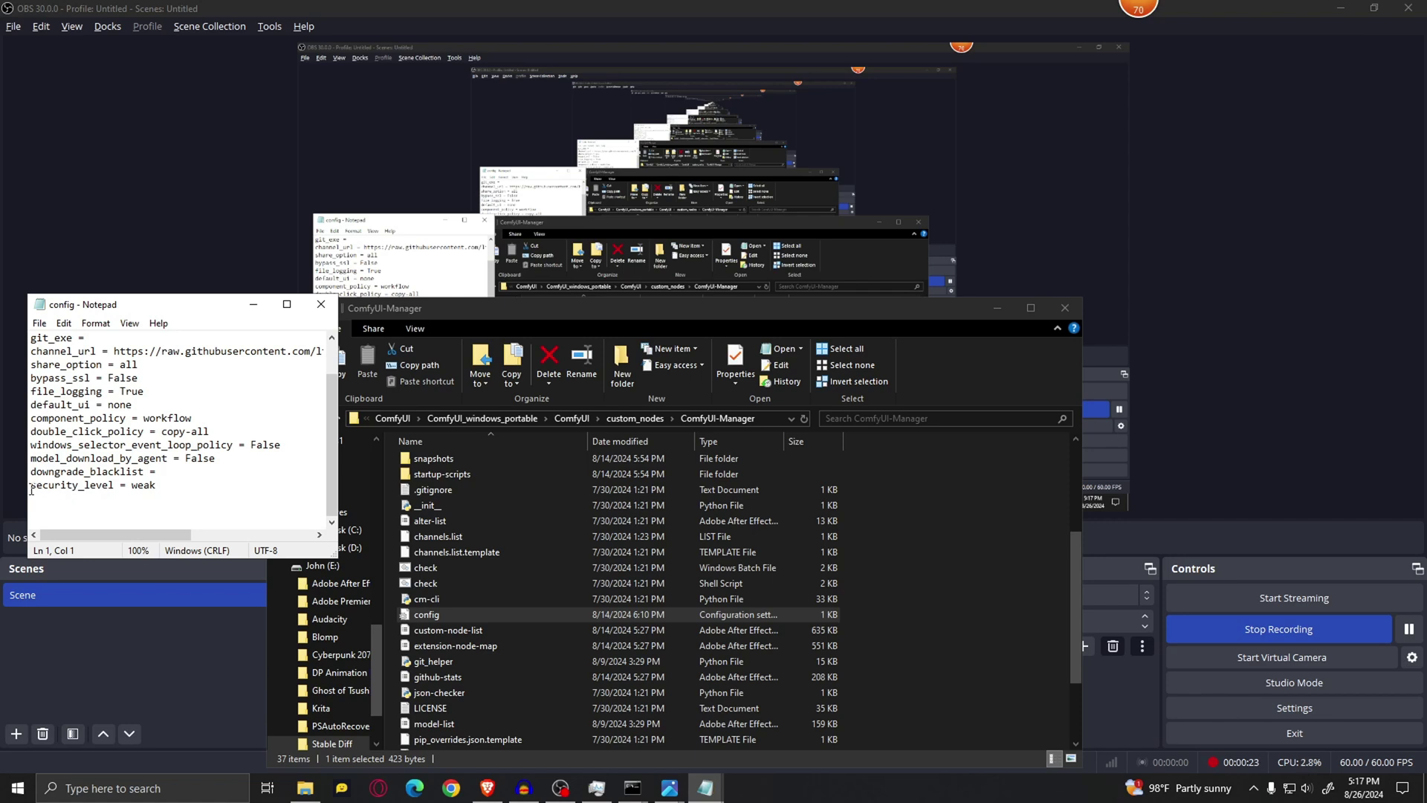
pyautogui.moveTo(31, 485); pyautogui.dragTo(156, 485)
pyautogui.click(160, 484)
pyautogui.press('Return')
pyautogui.doubleClick(133, 487)
pyautogui.click(166, 487)
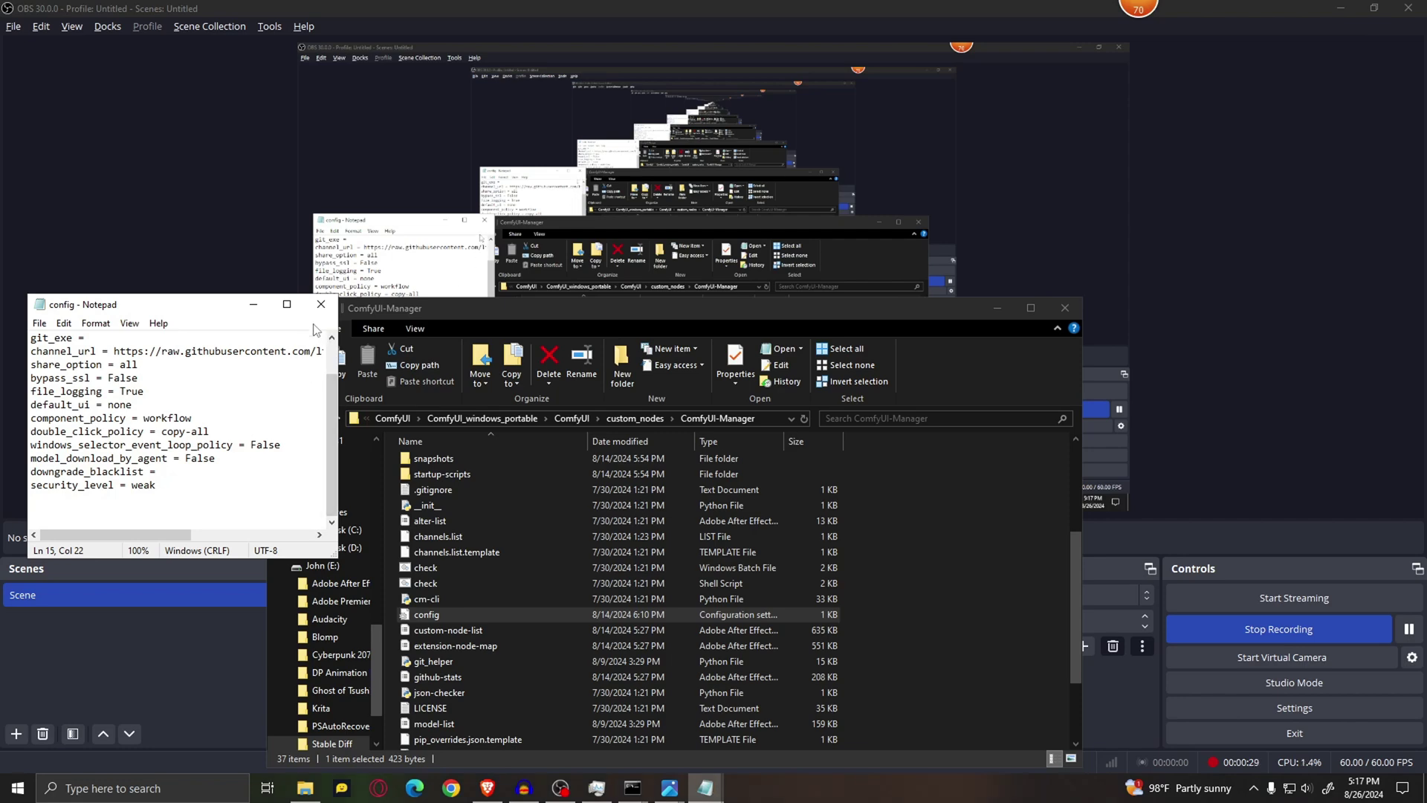
pyautogui.click(320, 304)
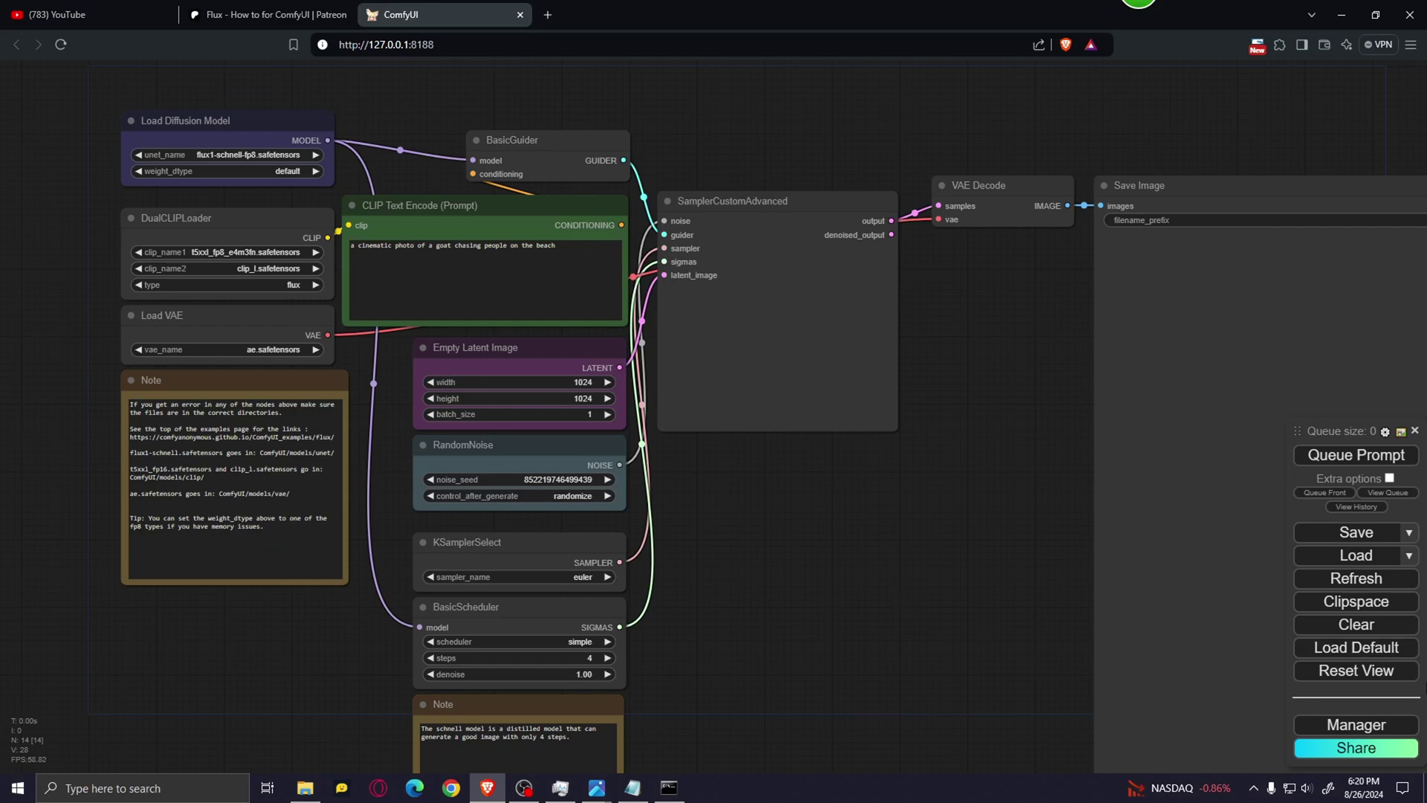
# In ComfyUI Manager, leave Channel set to dev and run Update All.
pyautogui.click(1331, 725)
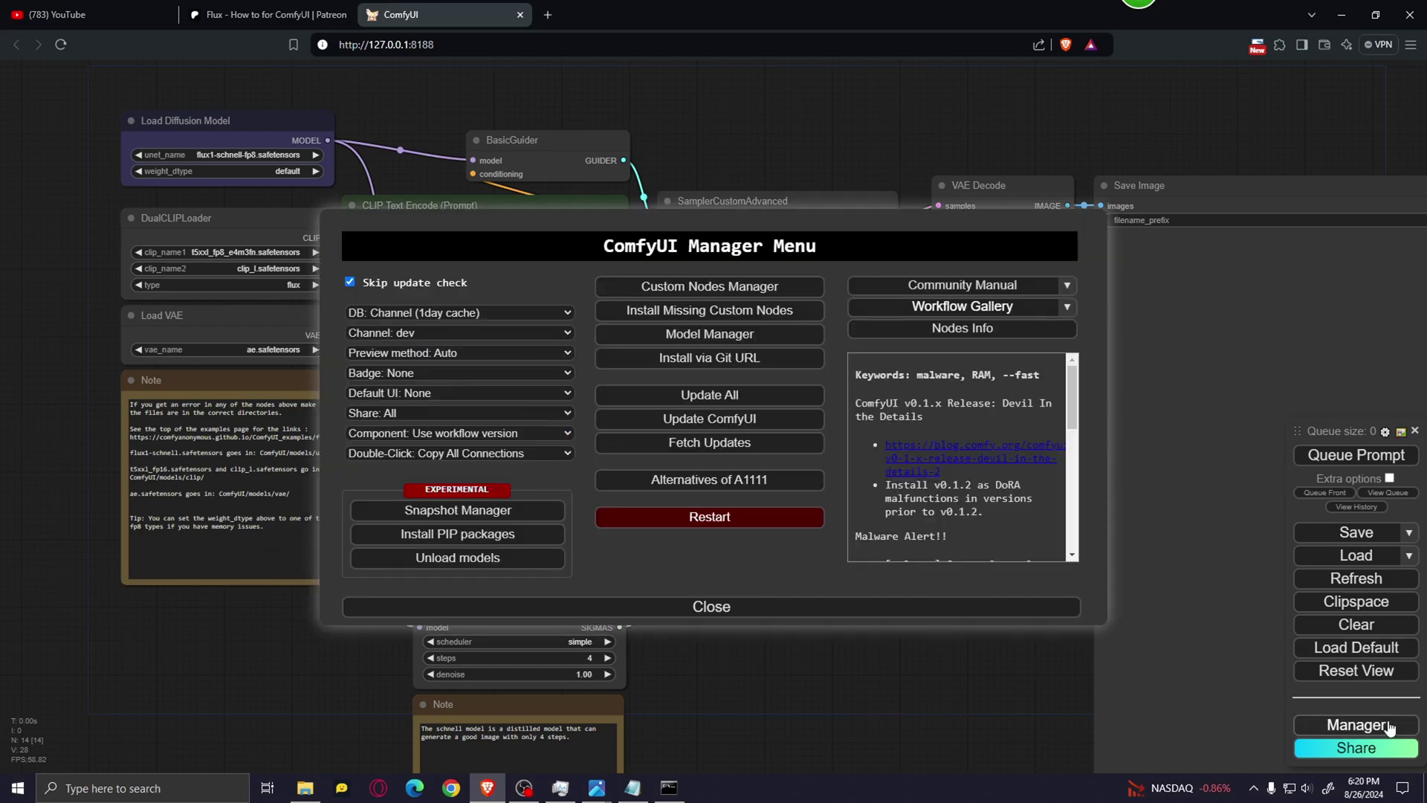
pyautogui.click(455, 338)
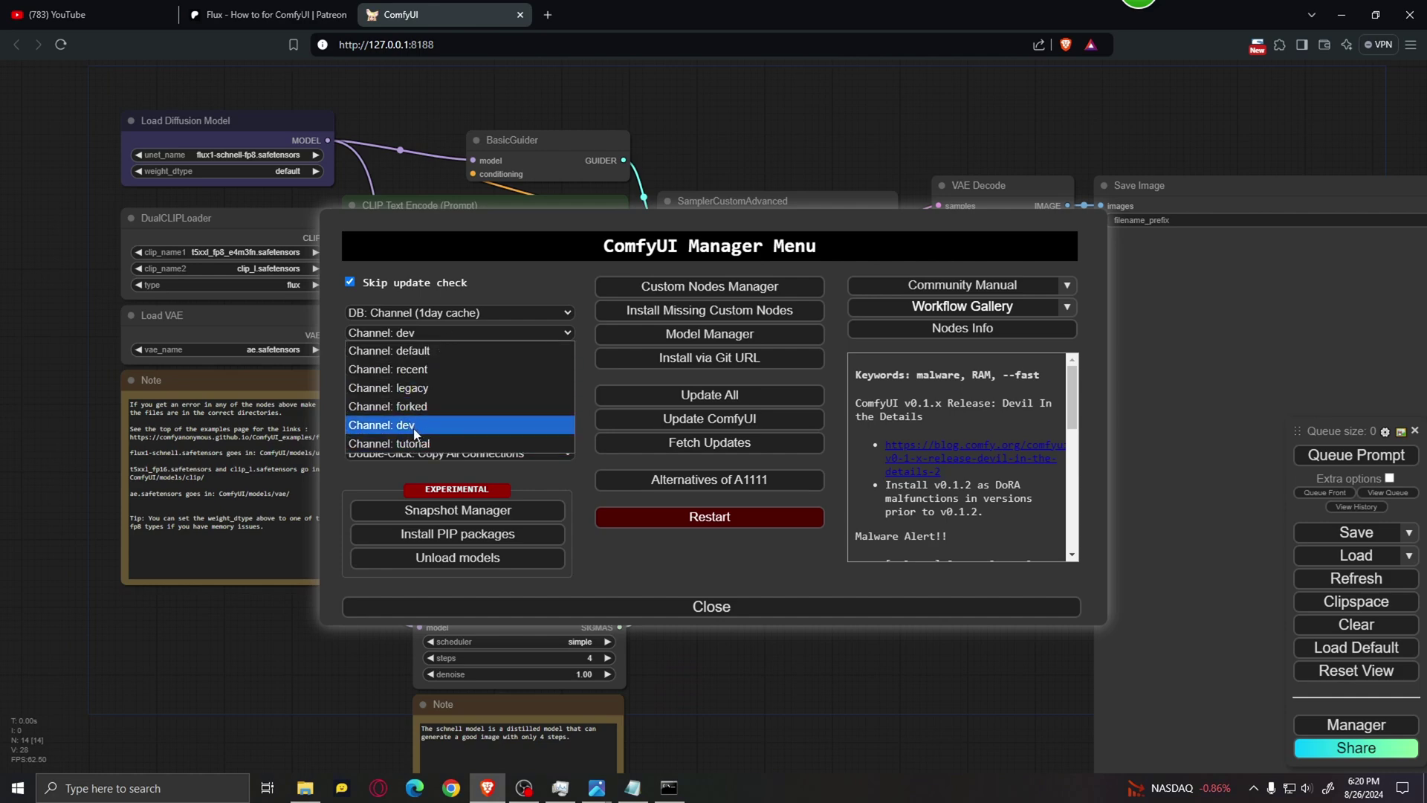
pyautogui.click(611, 569)
pyautogui.click(747, 398)
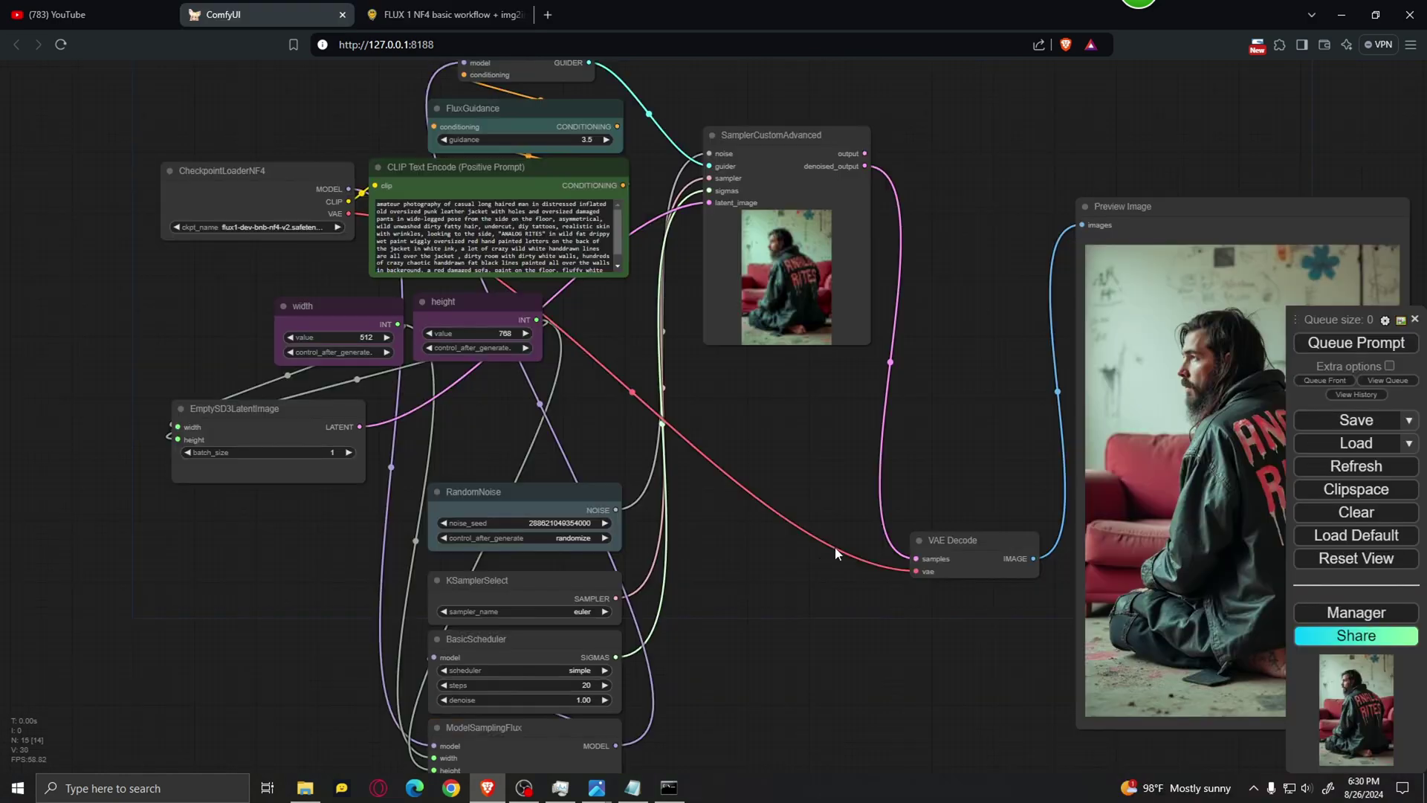
# Drop the turboflip FLUX NF4 example image into ComfyUI and pan to its Preview Image node.
pyautogui.click(420, 15)
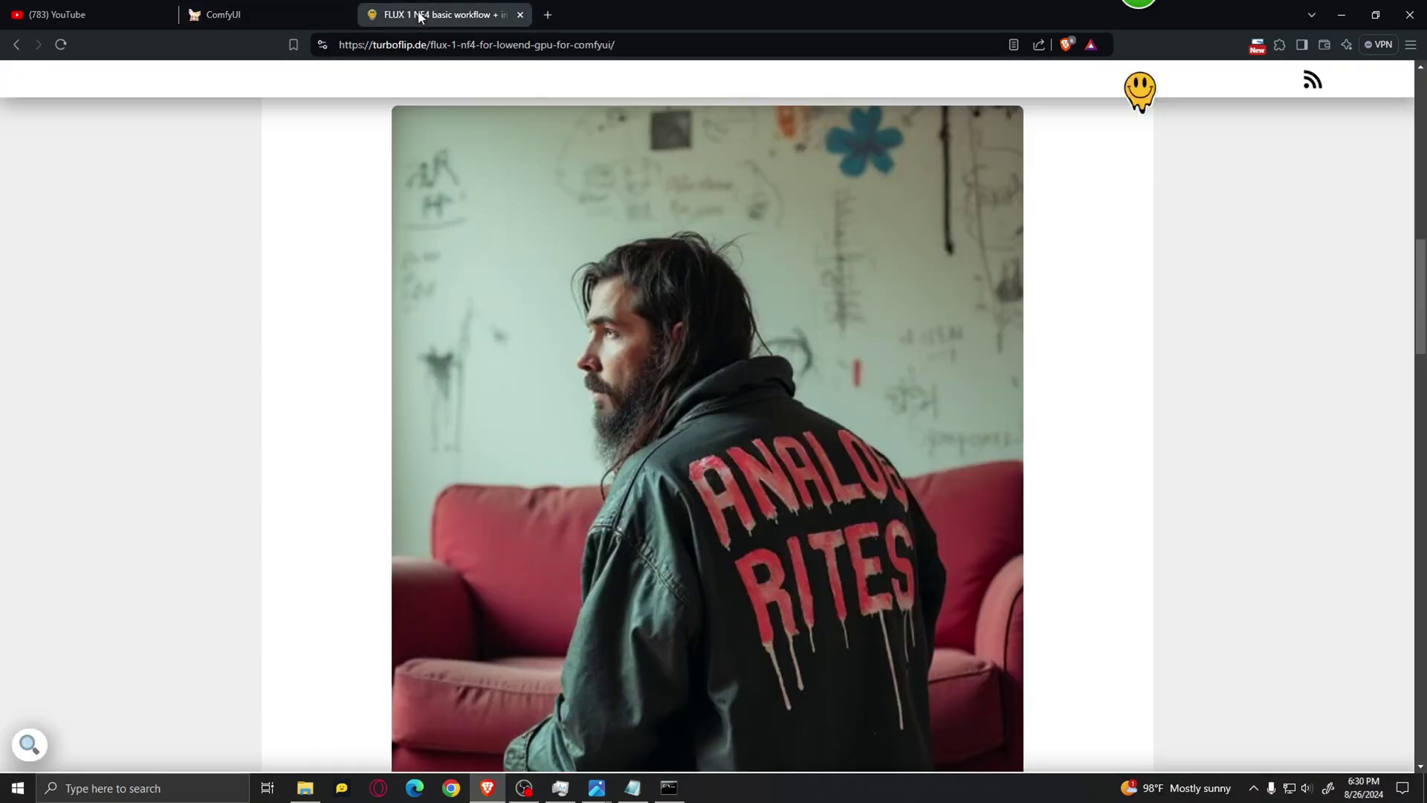
pyautogui.scroll(6, 937, 350)
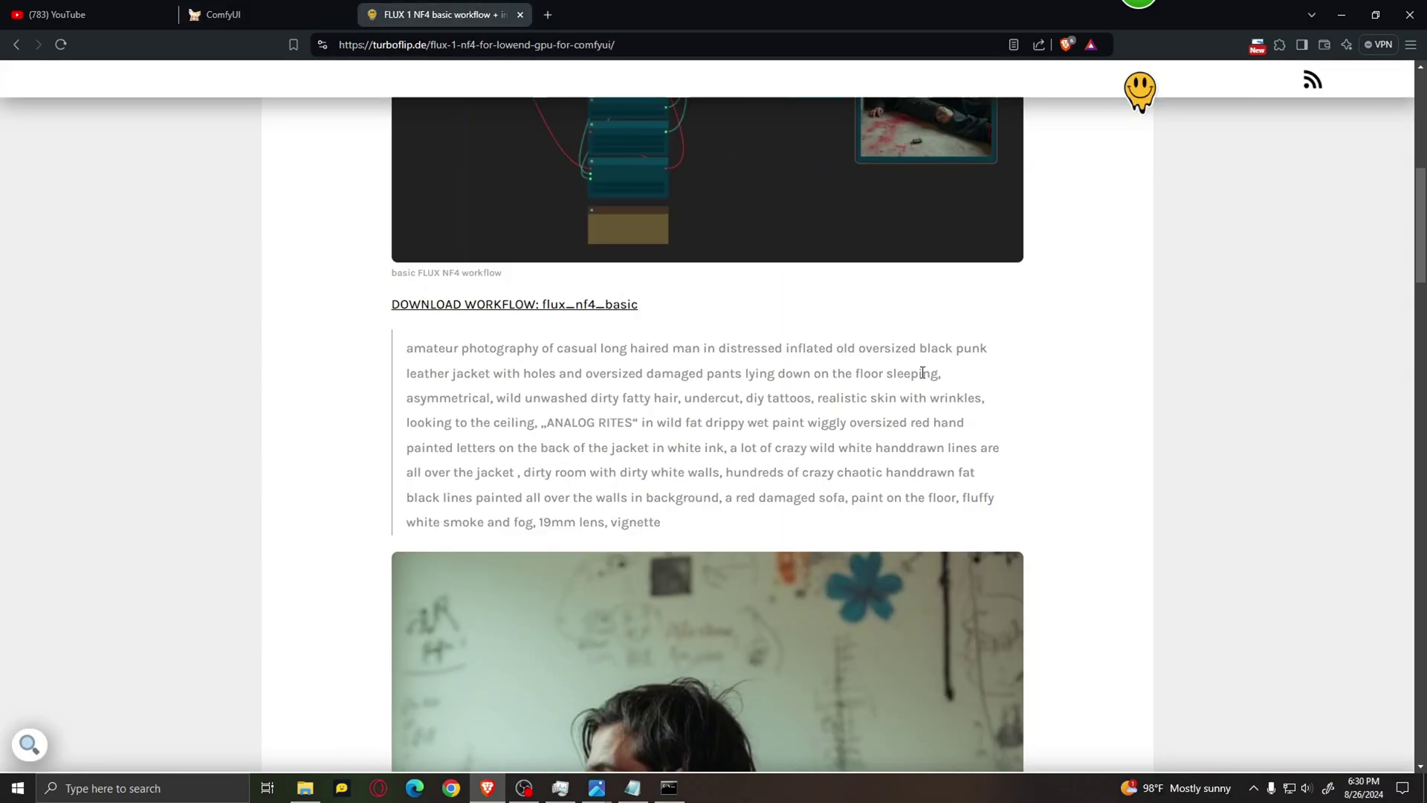
pyautogui.scroll(-6, 922, 372)
pyautogui.moveTo(618, 388); pyautogui.dragTo(579, 421)
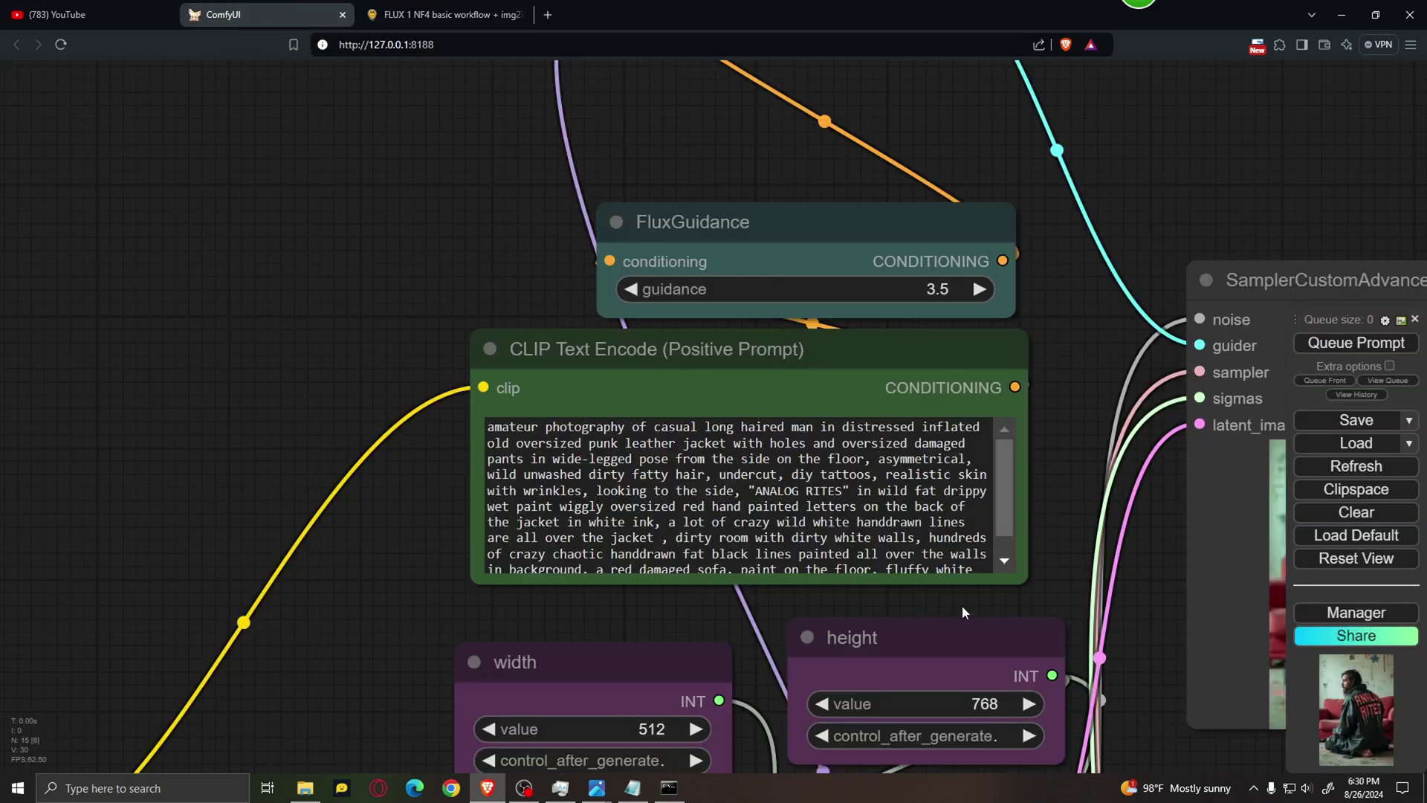
pyautogui.scroll(-5, 409, 269)
pyautogui.scroll(3, 386, 262)
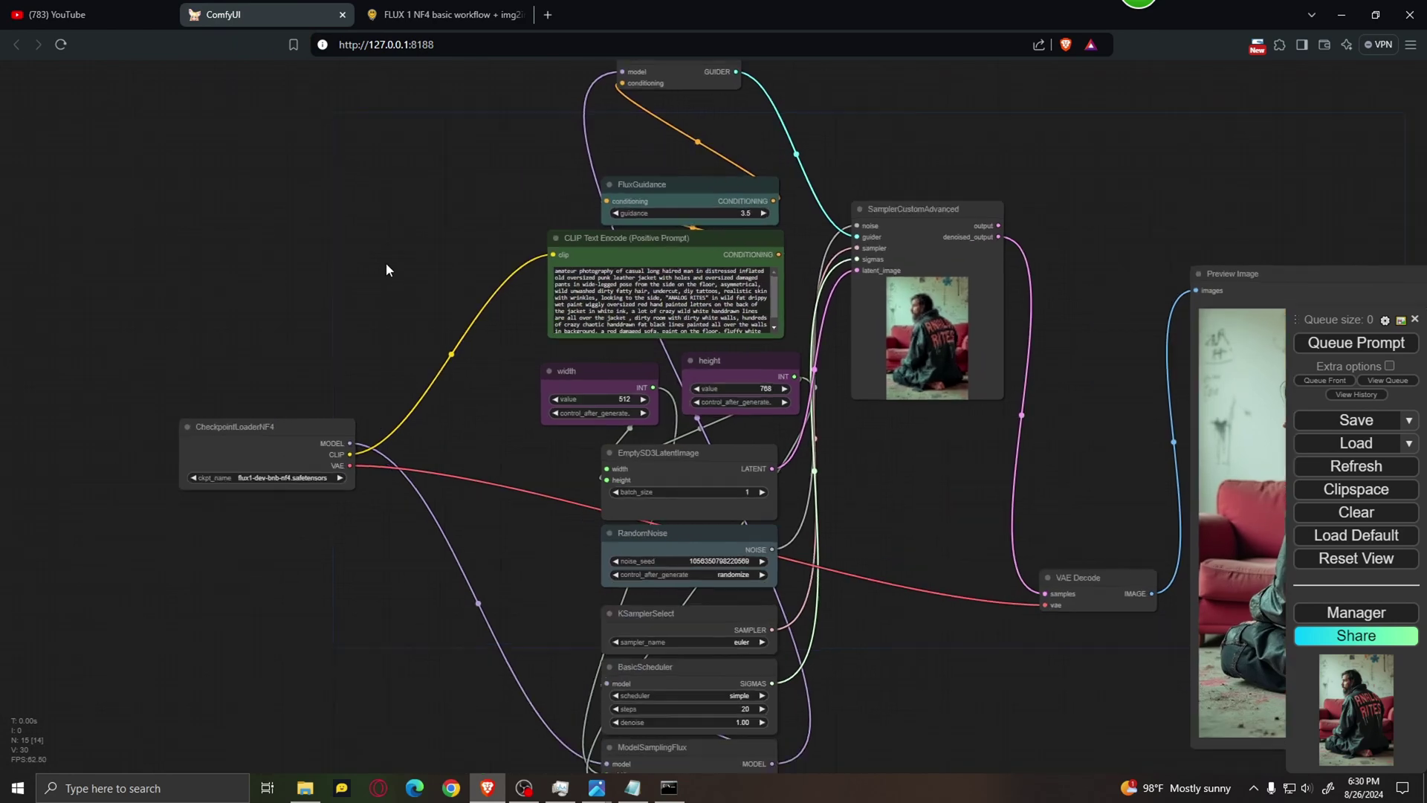
pyautogui.scroll(1, 386, 261)
pyautogui.scroll(1, 519, 236)
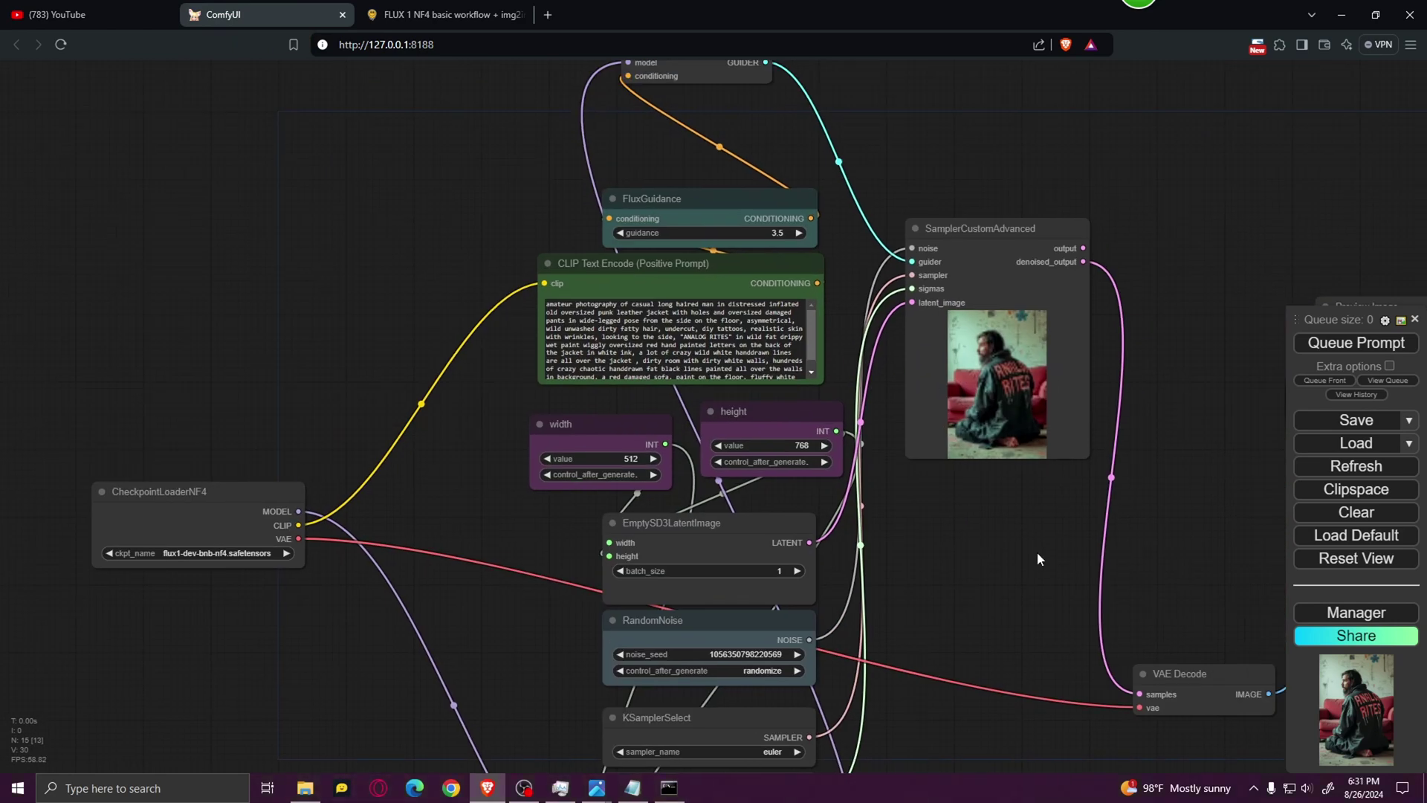
pyautogui.moveTo(1039, 556); pyautogui.dragTo(996, 531)
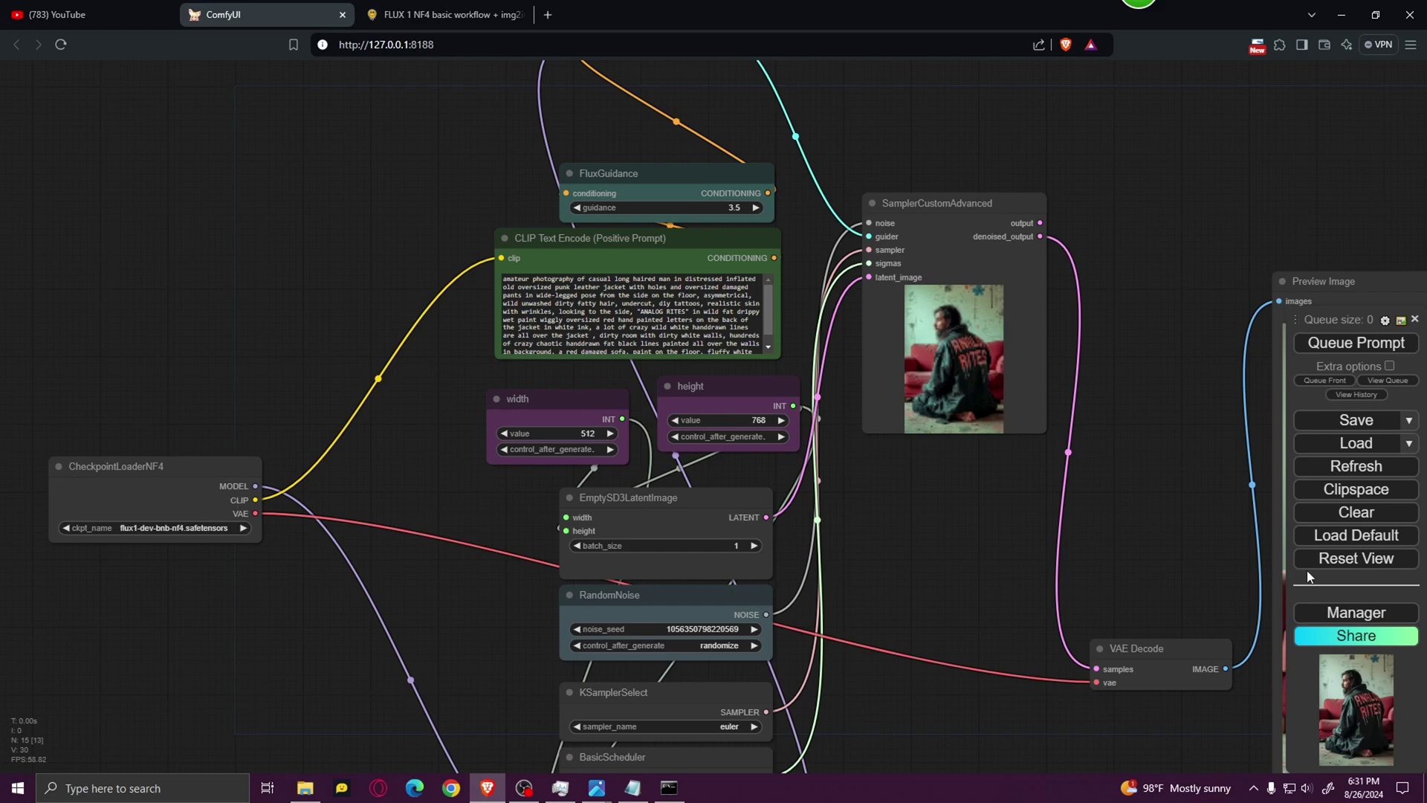
# Open the ComfyUI Manager menu from the right-hand panel over the NF4 workflow.
pyautogui.click(1391, 616)
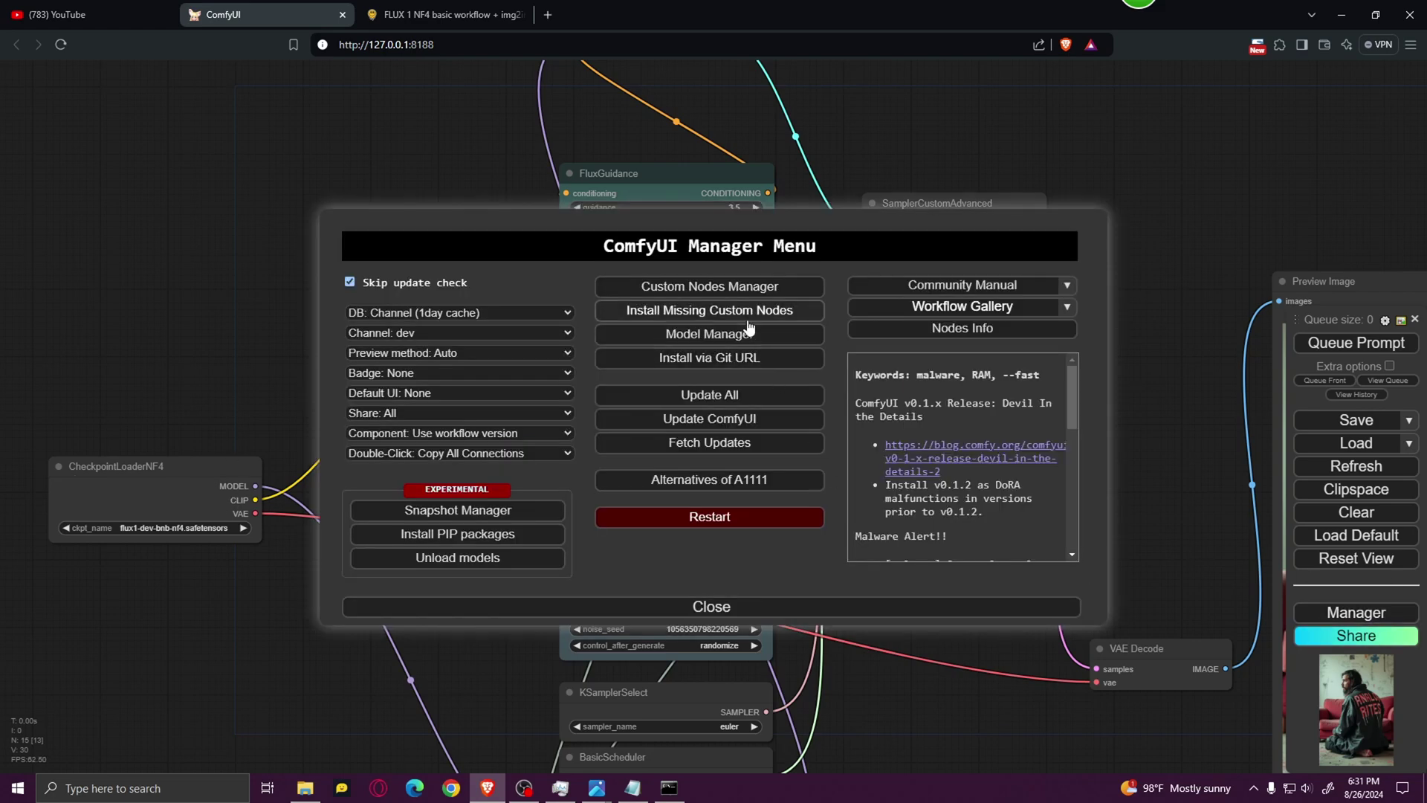